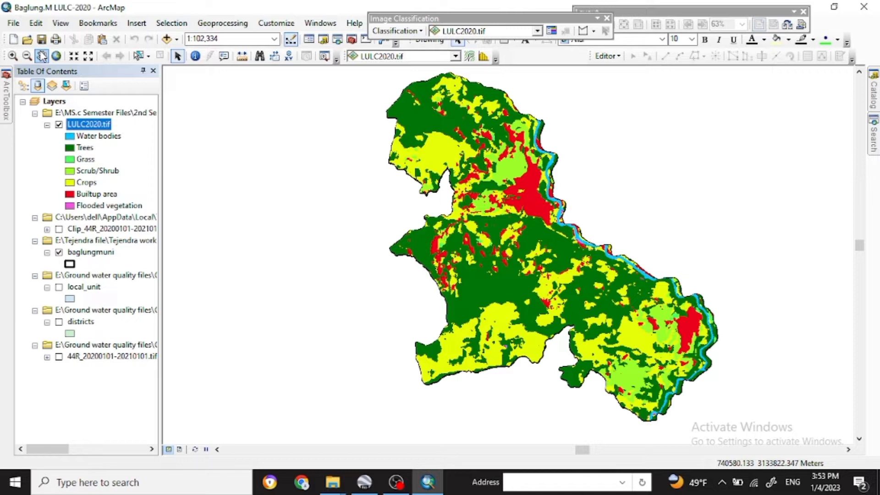
Pan the land-cover map slightly, then return to the Select Elements tool
click(42, 55)
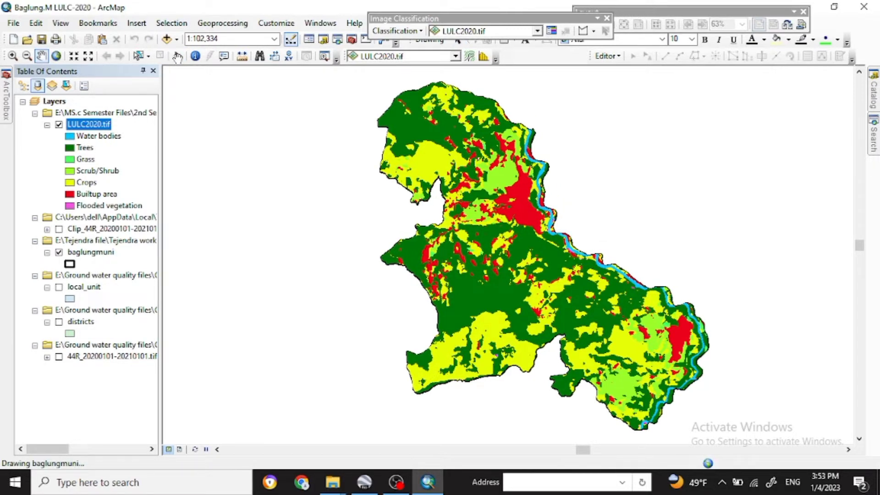
click(178, 56)
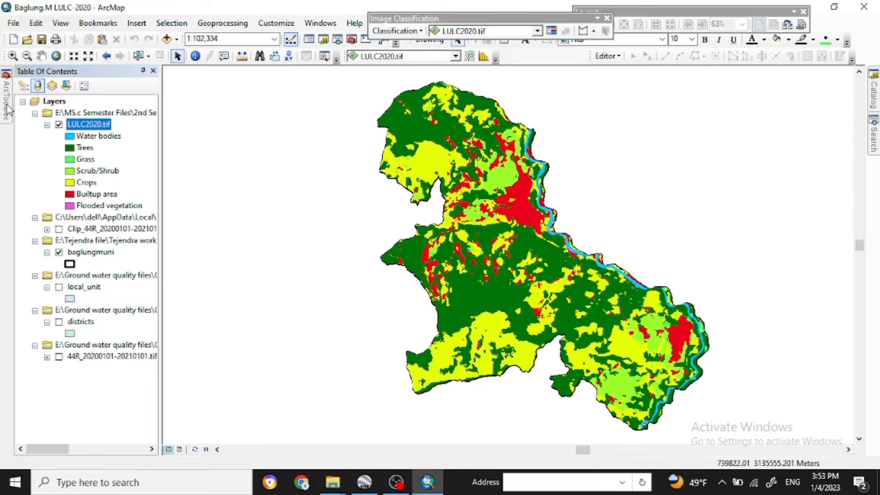
In ArcToolbox, expand Spatial Analyst Tools > Segmentation and Classification and select Create Accuracy Assessment Points
click(7, 106)
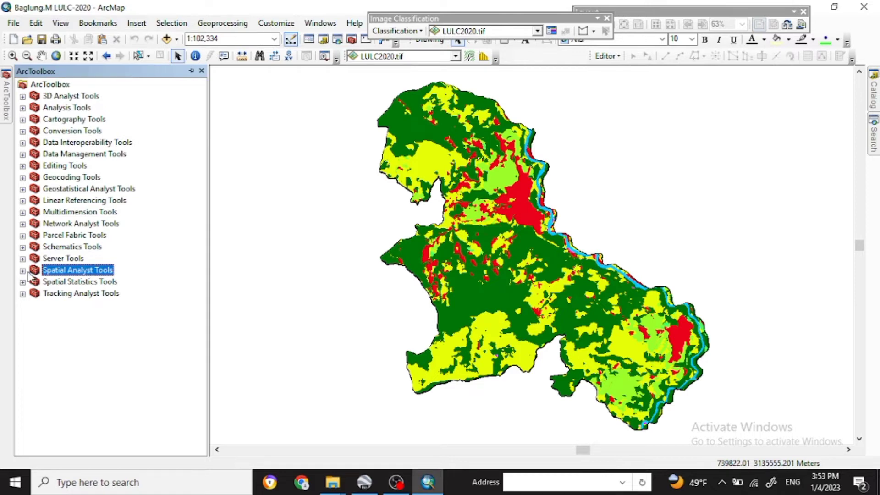
click(25, 271)
click(35, 386)
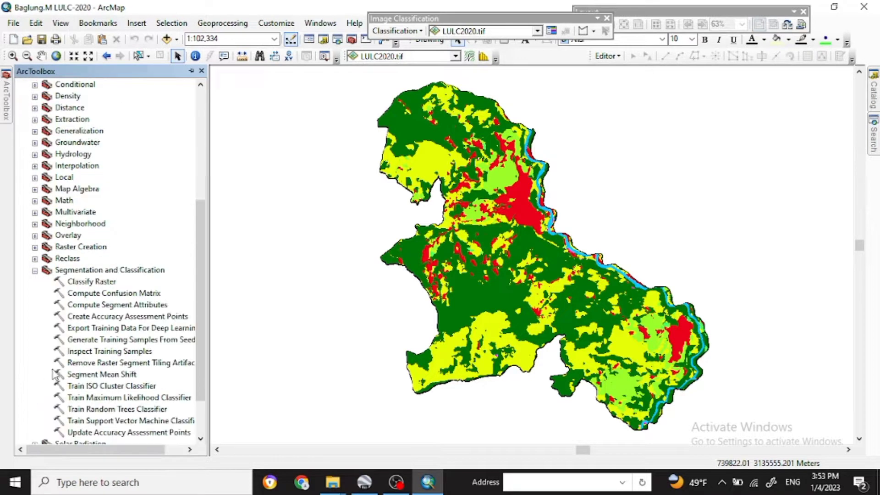
scroll(92, 343, down, 2)
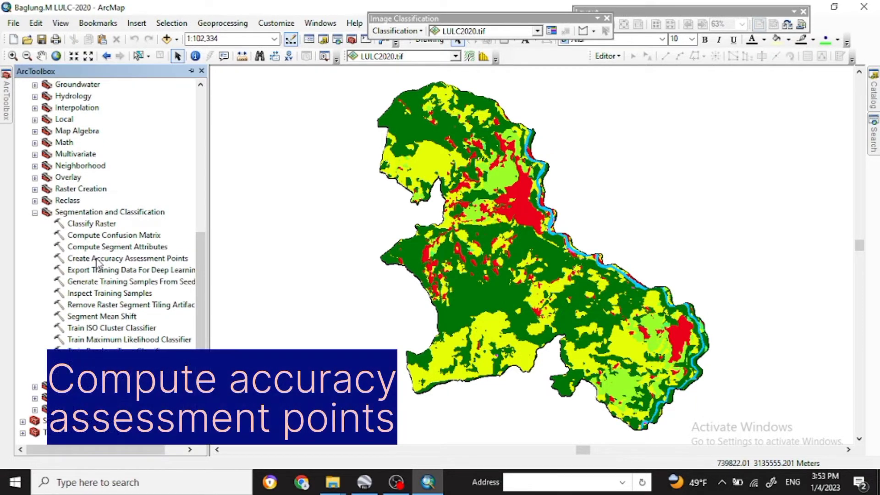
click(98, 258)
Open Create Accuracy Assessment Points with LULC2020.tif as input and accuracypoints.shp as output
double_click(98, 259)
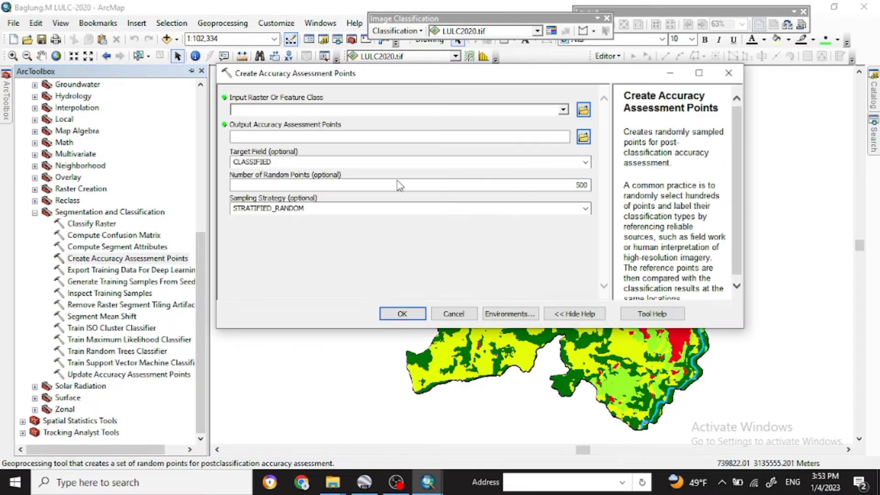
click(563, 109)
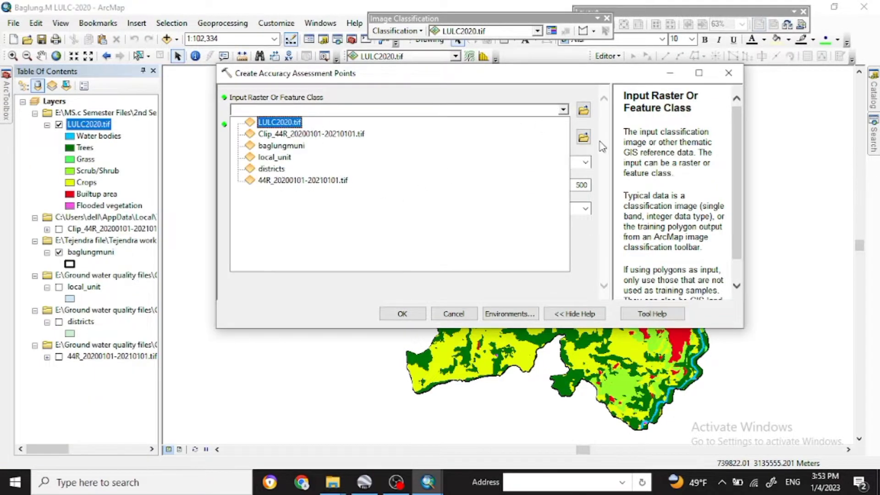
click(97, 126)
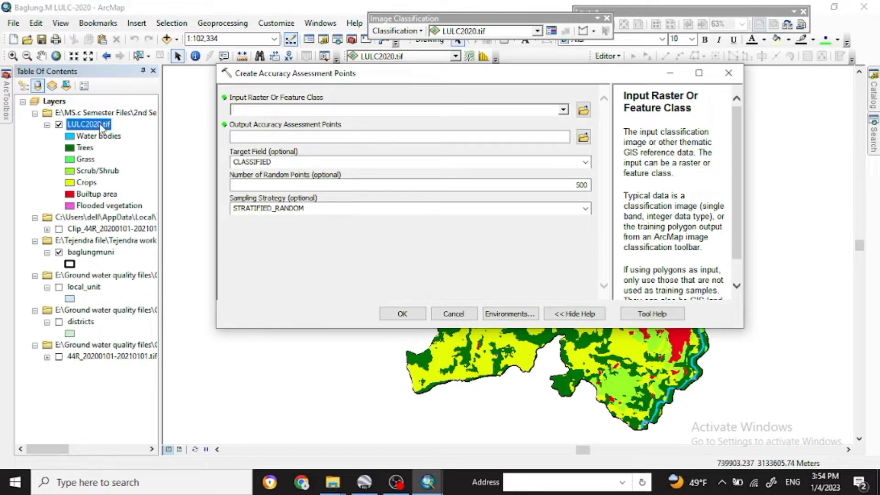
drag(99, 124, 240, 110)
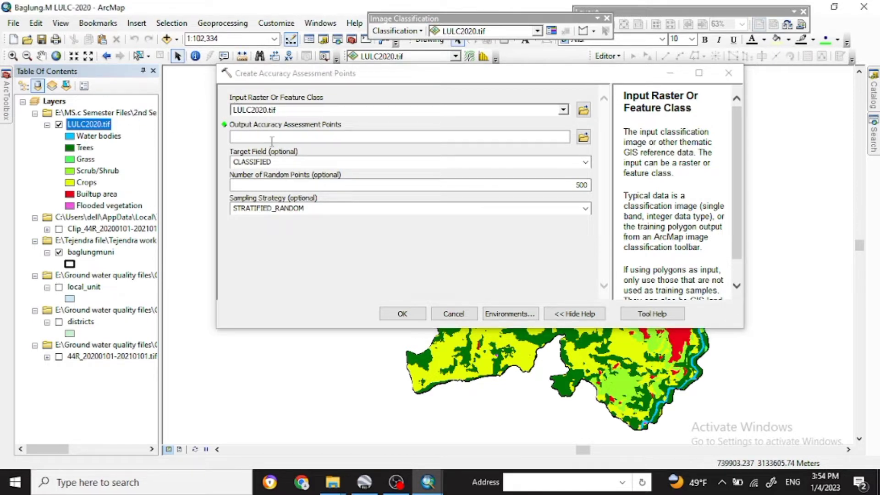
click(584, 138)
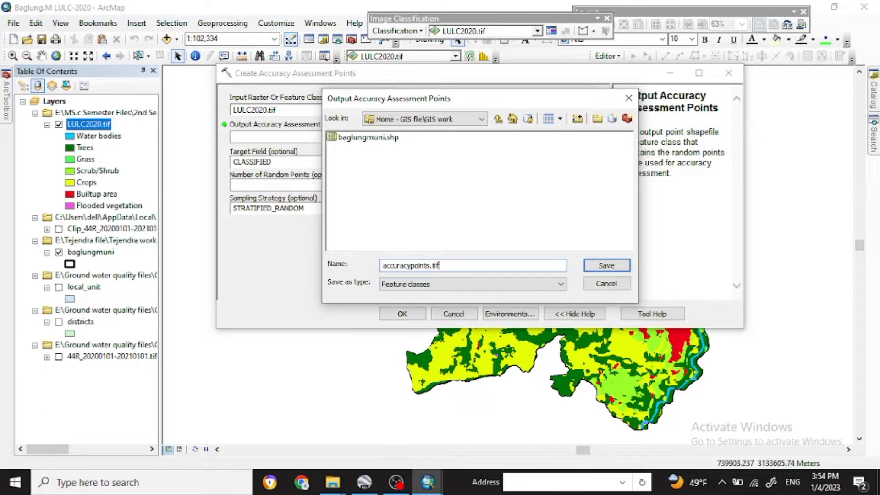
click(590, 266)
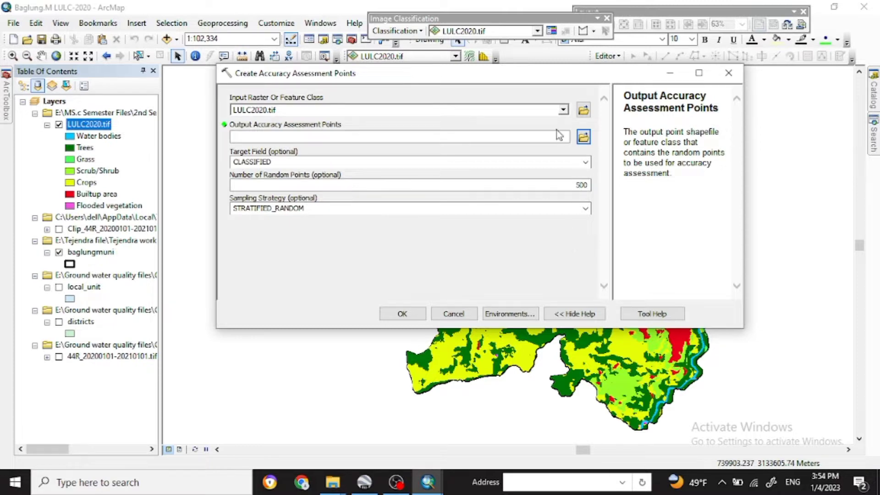
click(583, 136)
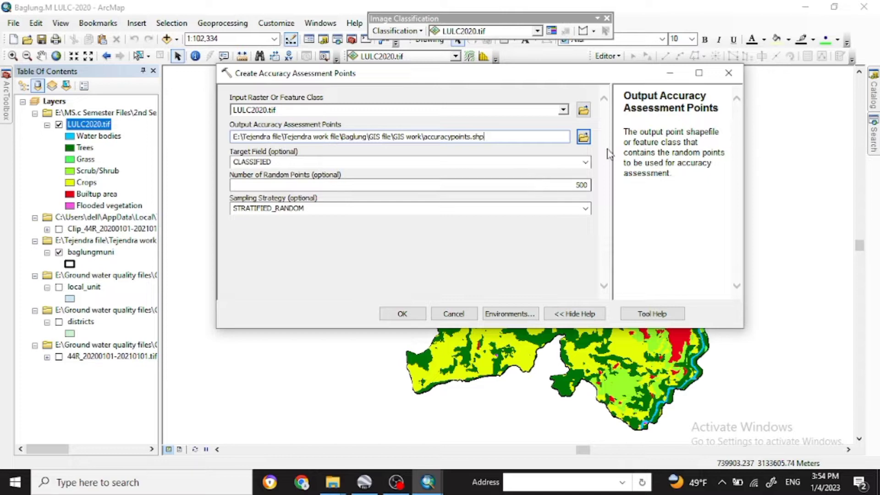
Keep CLASSIFIED as target field, set 100 points with RANDOM sampling, and run the tool
click(585, 163)
click(582, 163)
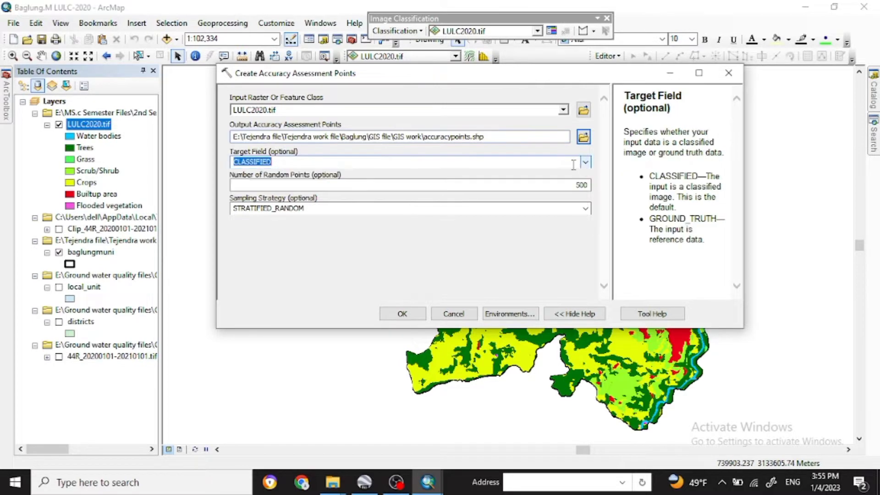
click(575, 185)
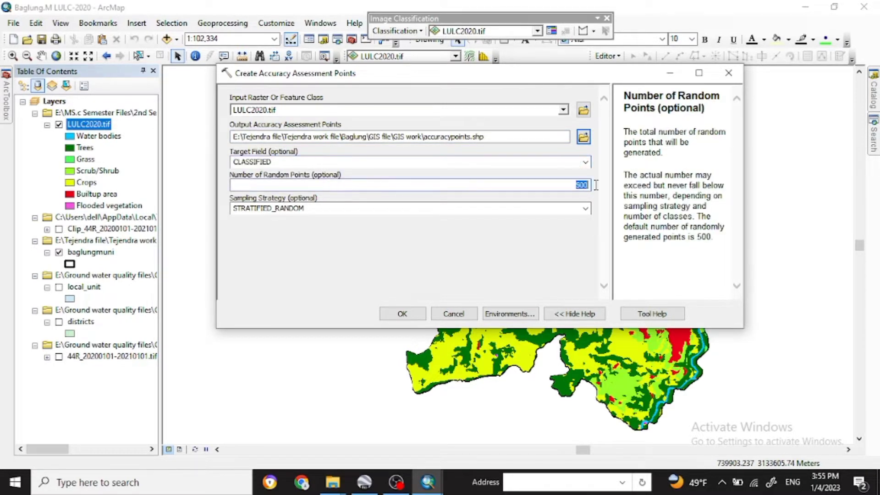
text(100)
click(586, 209)
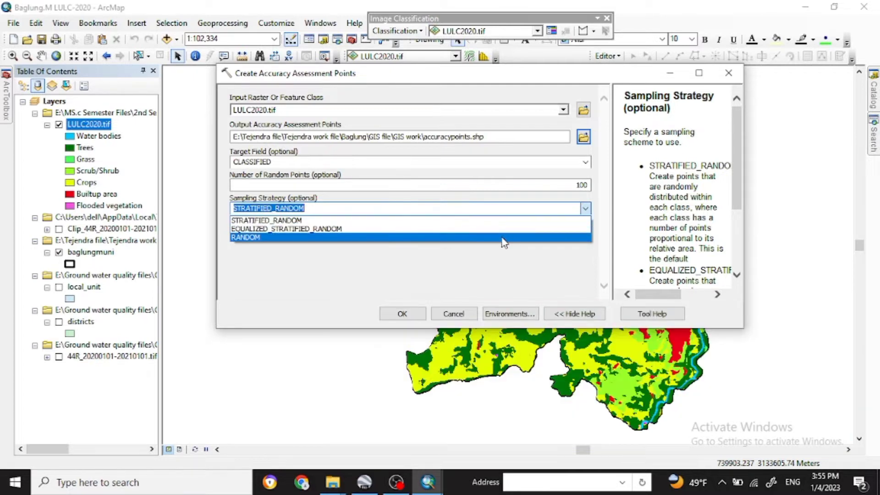
click(496, 238)
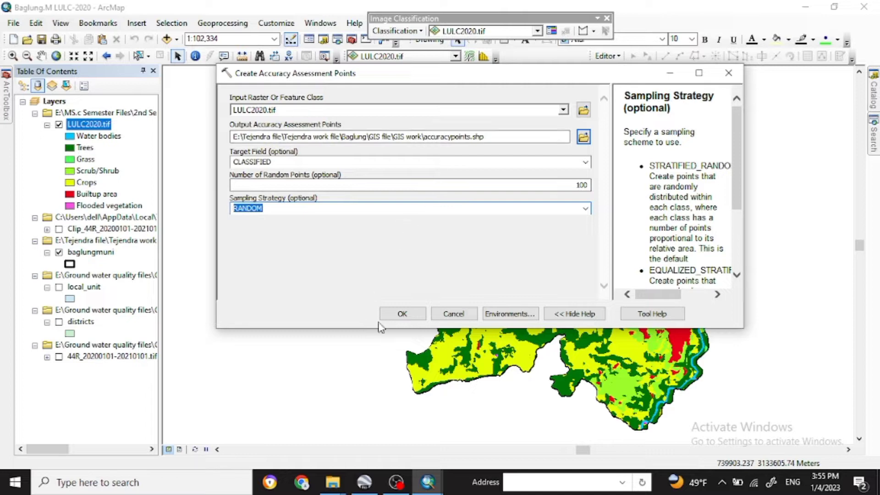
click(402, 315)
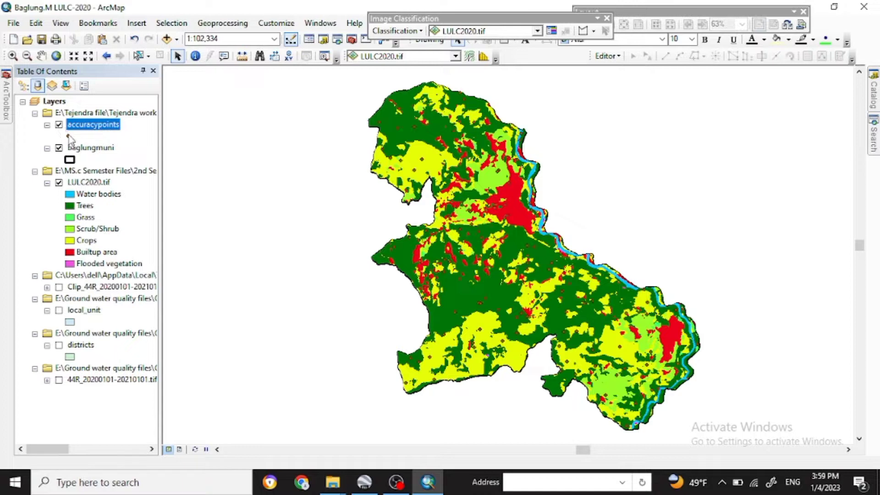
Restyle the accuracypoints marker as a magenta circle at size 18 in the Symbol Selector
click(68, 134)
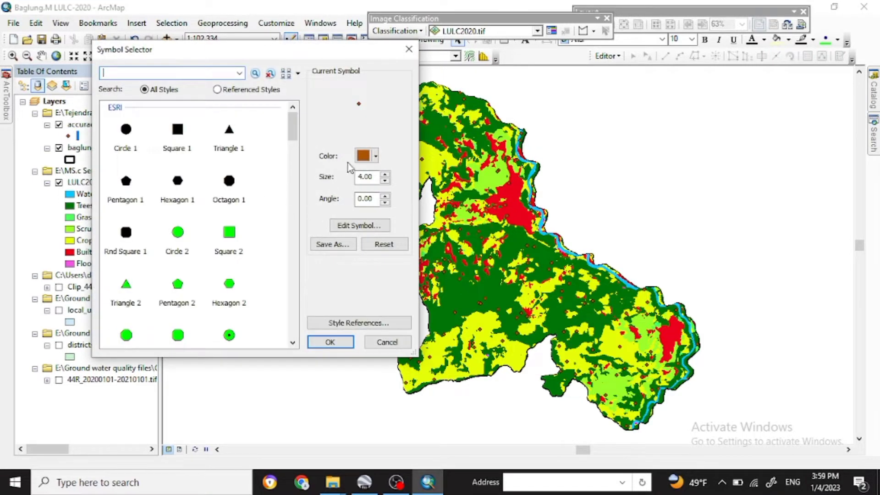
click(359, 156)
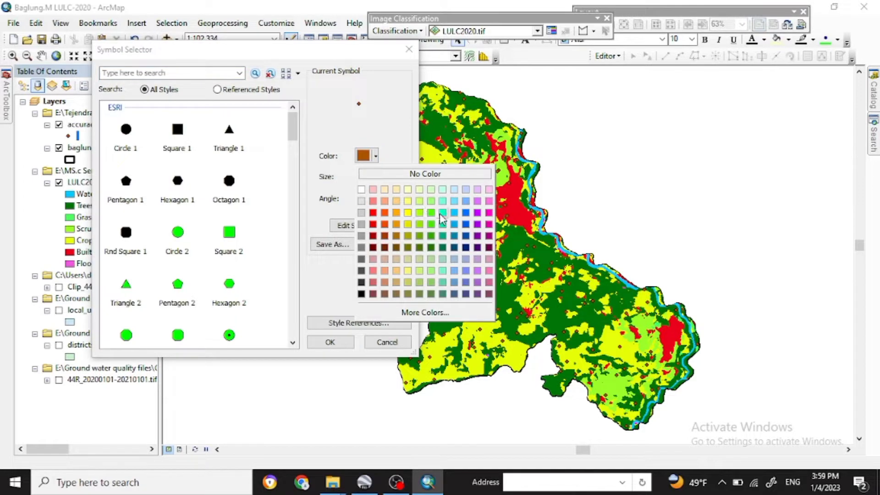
click(441, 213)
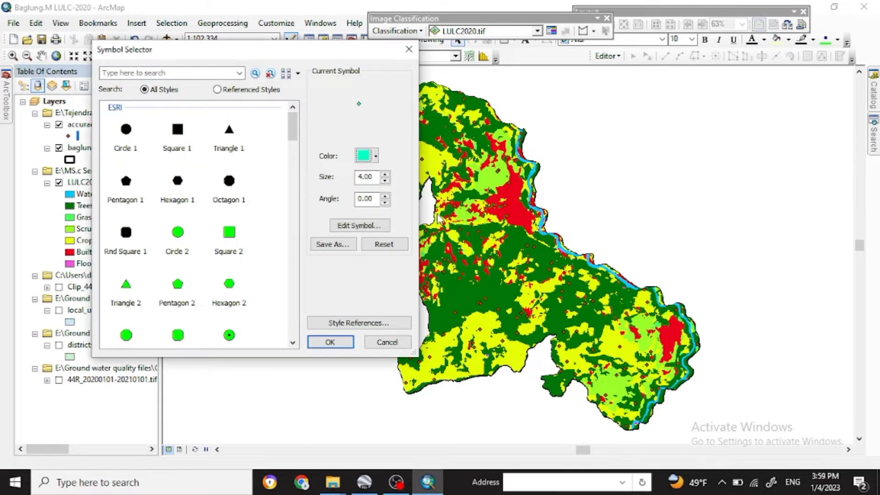
click(368, 157)
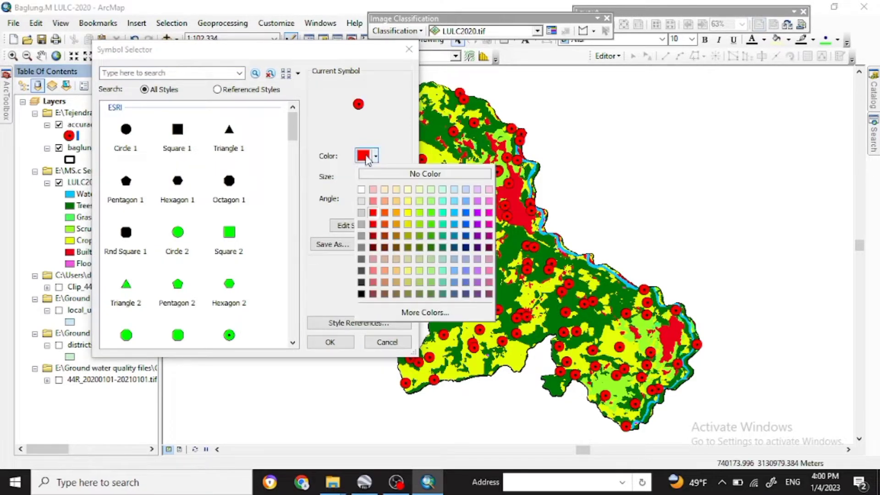
click(488, 213)
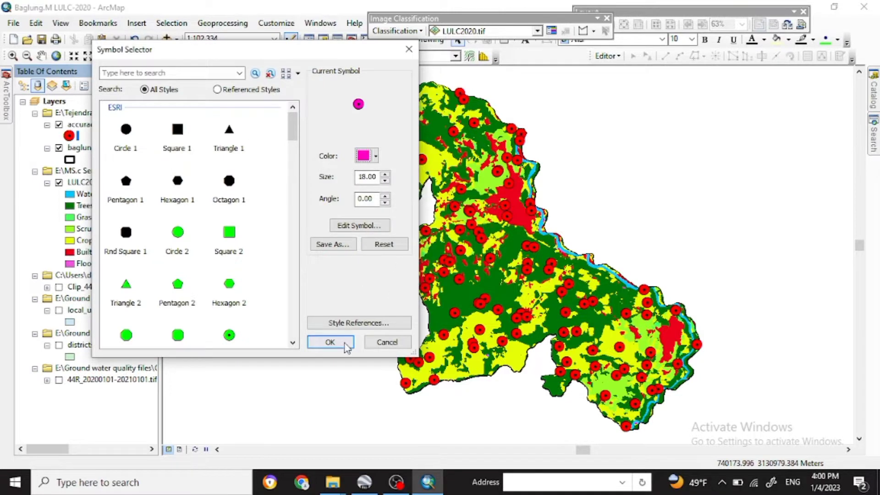
click(330, 343)
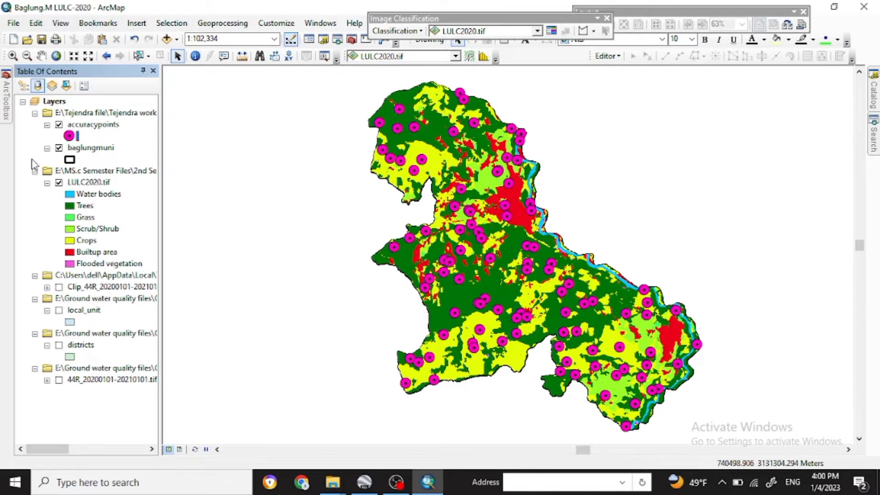
Open the accuracypoints attribute table and scroll through its records
click(85, 129)
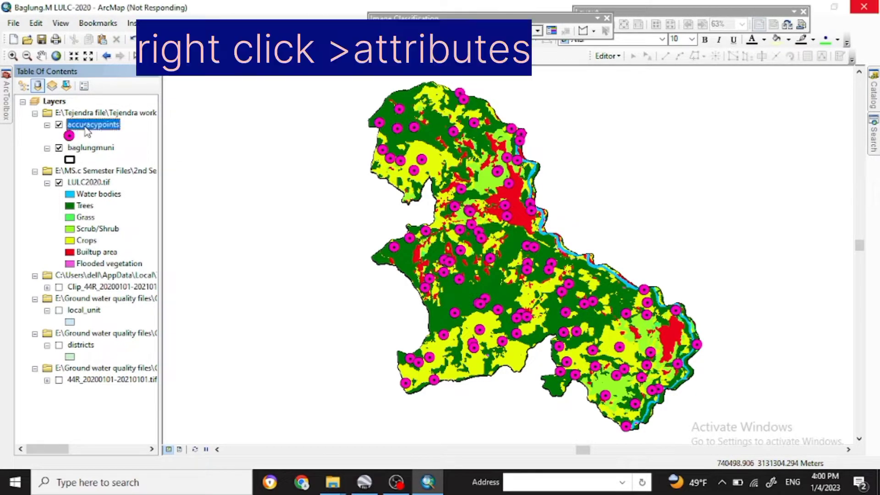
right_click(87, 131)
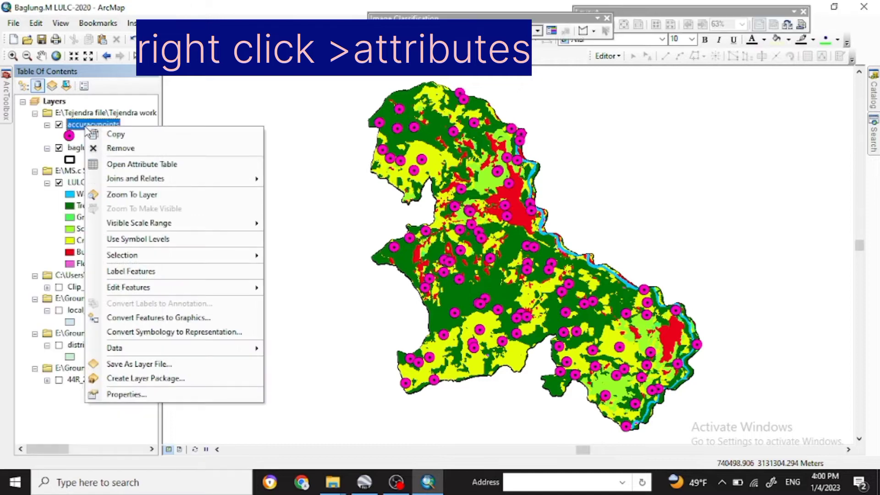
click(115, 164)
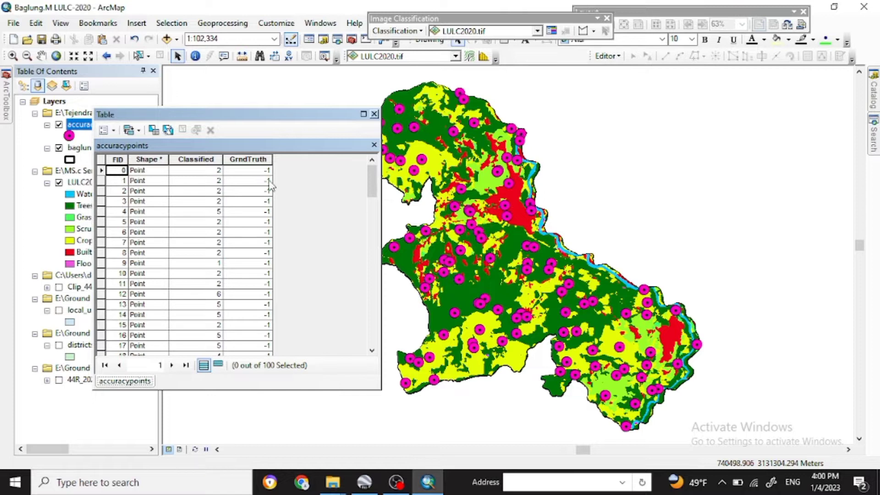
scroll(256, 203, down, 1)
scroll(256, 203, down, 16)
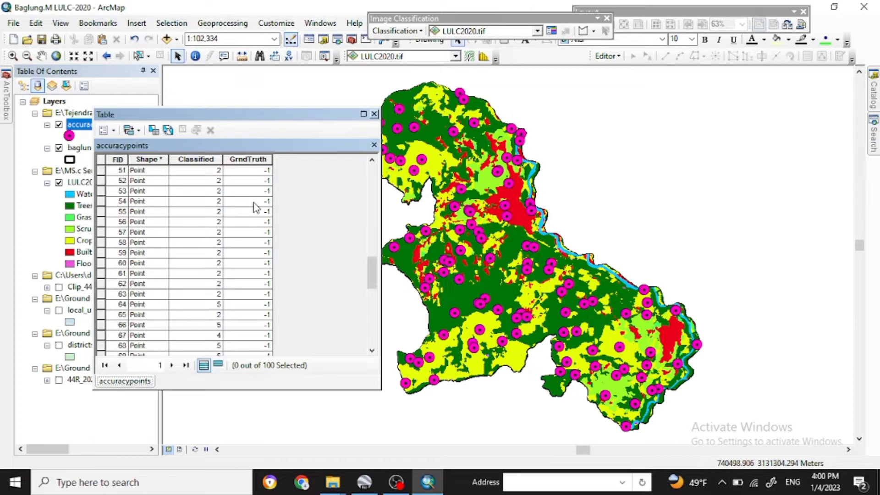
scroll(255, 204, down, 10)
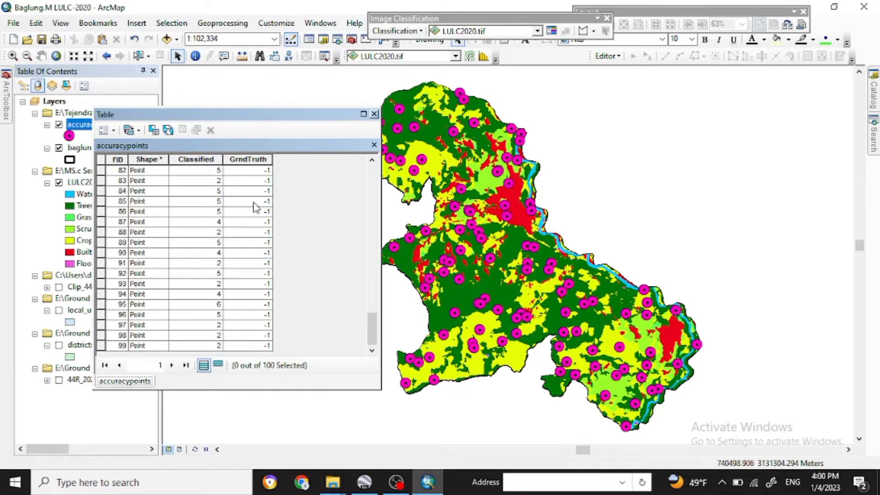
scroll(256, 207, up, 19)
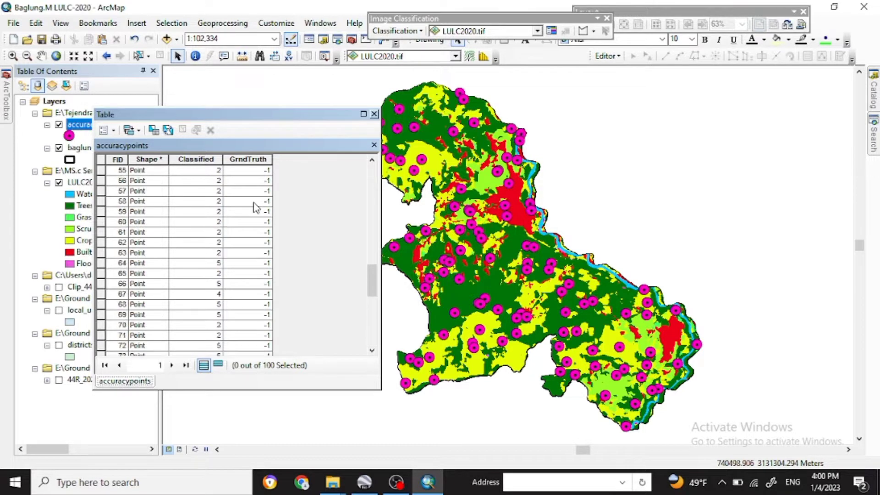
scroll(255, 207, up, 8)
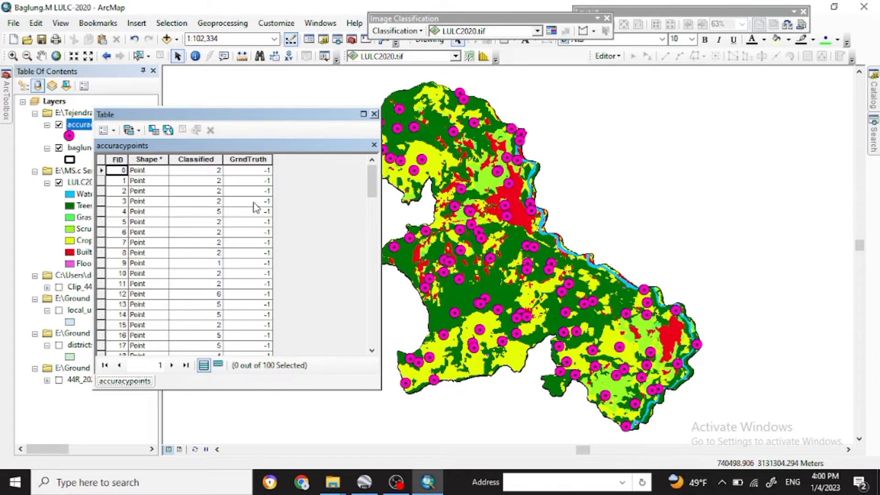
Step through the GrndTruth values, all -1, and move the table over the map
click(251, 174)
click(248, 181)
click(247, 191)
click(246, 201)
click(245, 211)
click(245, 221)
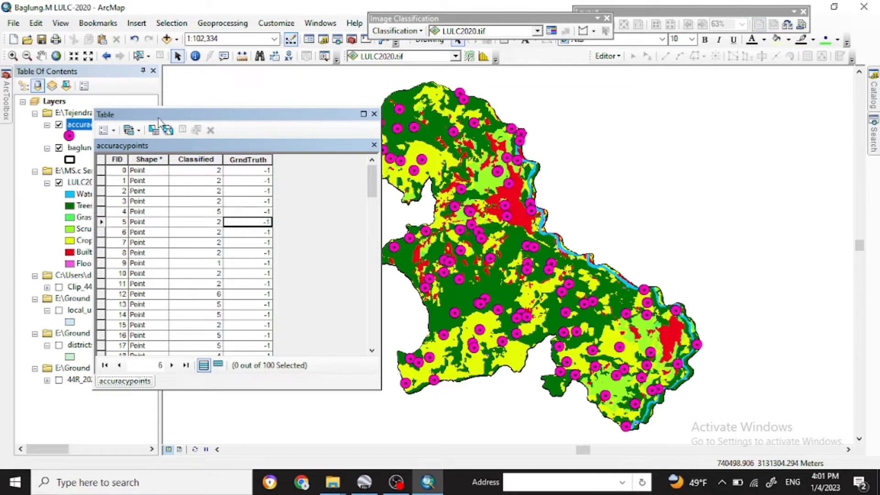
drag(159, 120, 266, 103)
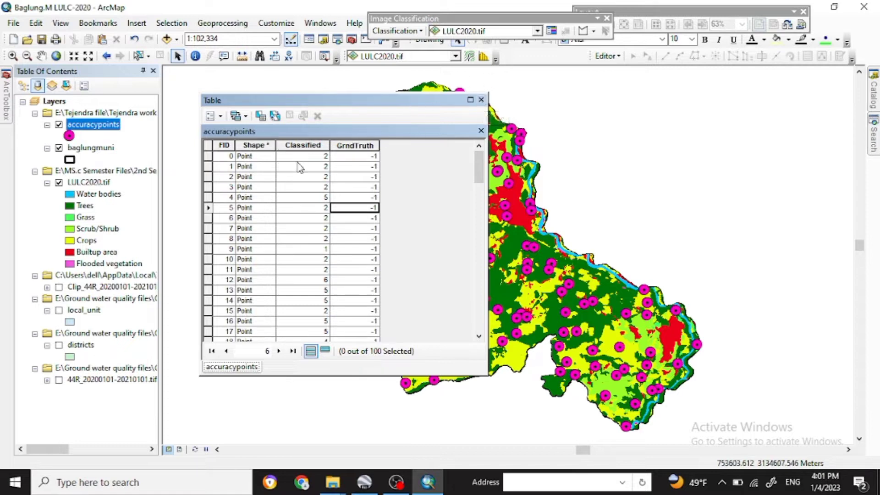
scroll(280, 229, down, 4)
scroll(280, 229, up, 4)
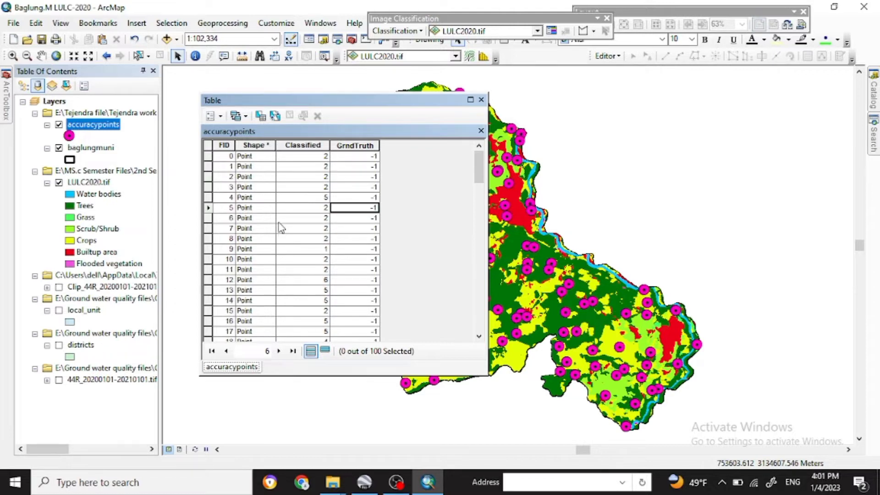
Close the table and check LULC2020.tif Symbology: values 1–7 map to Water bodies through Flooded vegetation
click(481, 100)
click(94, 182)
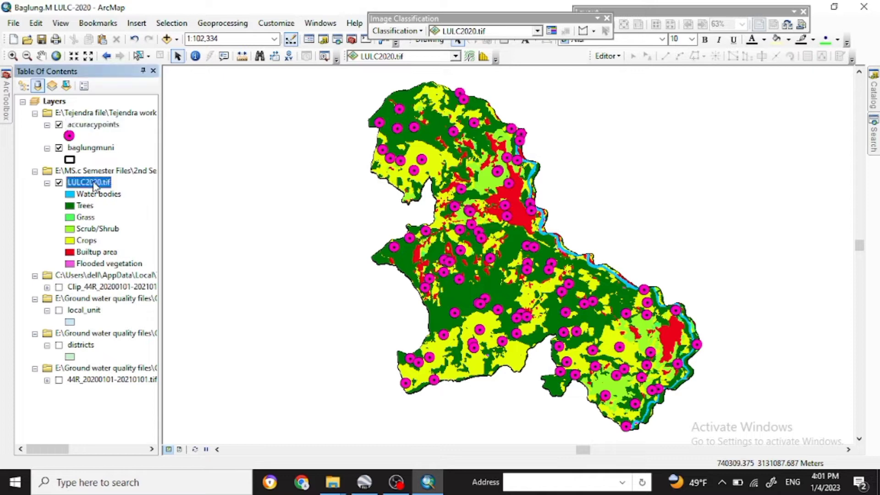
right_click(94, 183)
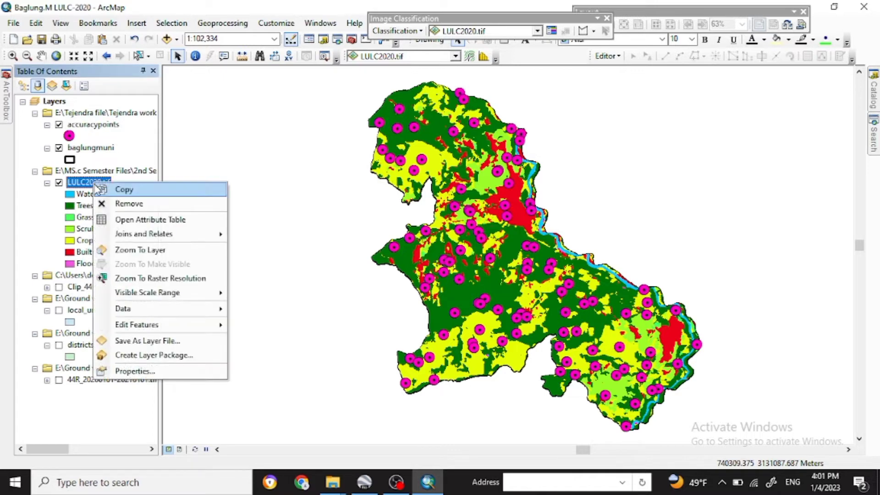
click(120, 379)
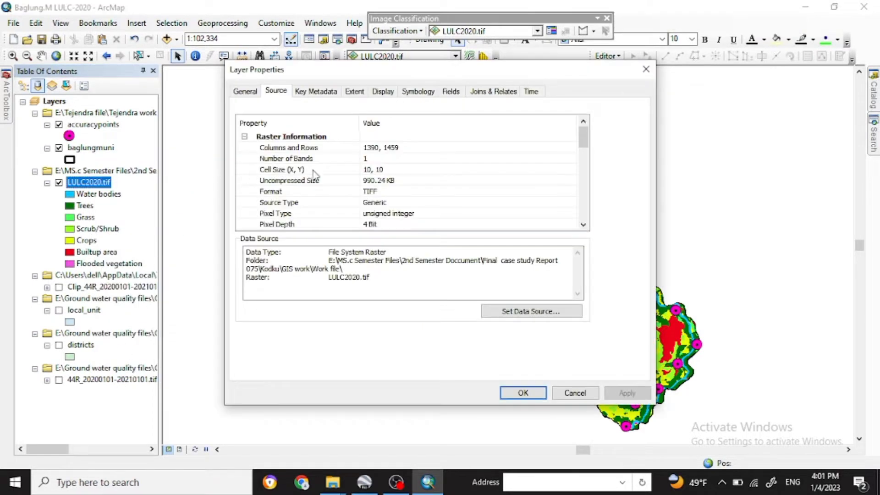
scroll(394, 190, down, 3)
click(355, 91)
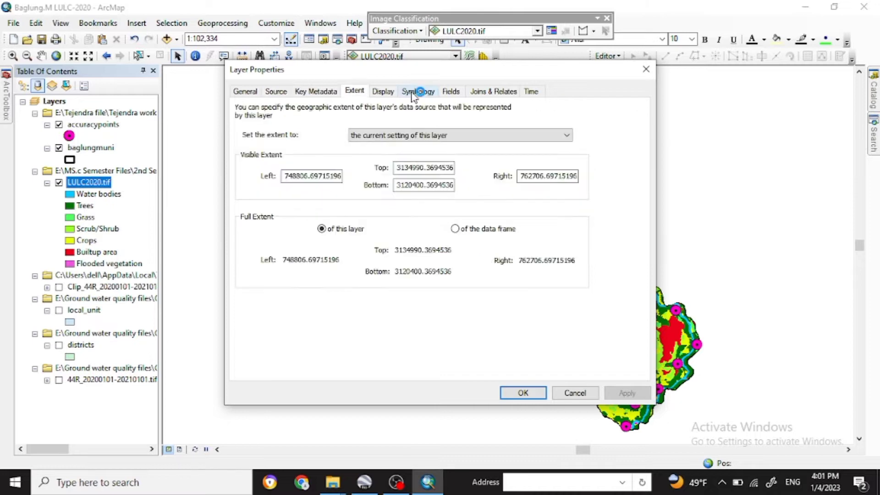
click(418, 91)
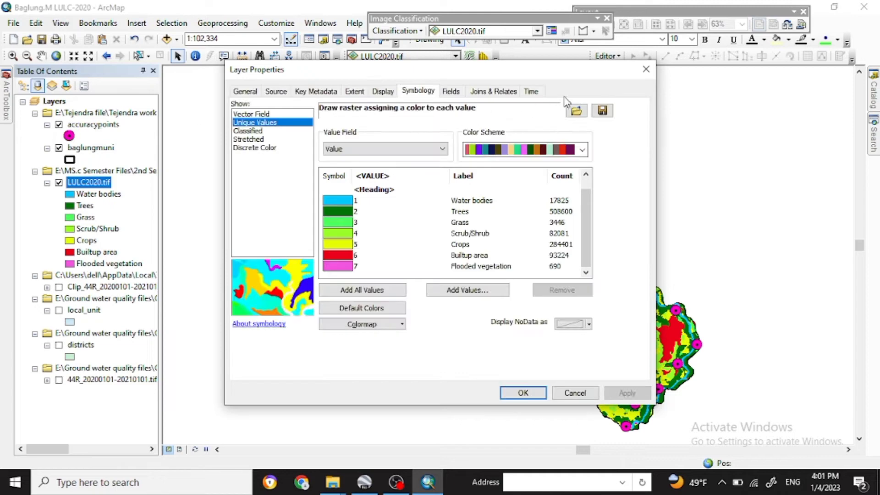
click(646, 69)
click(83, 197)
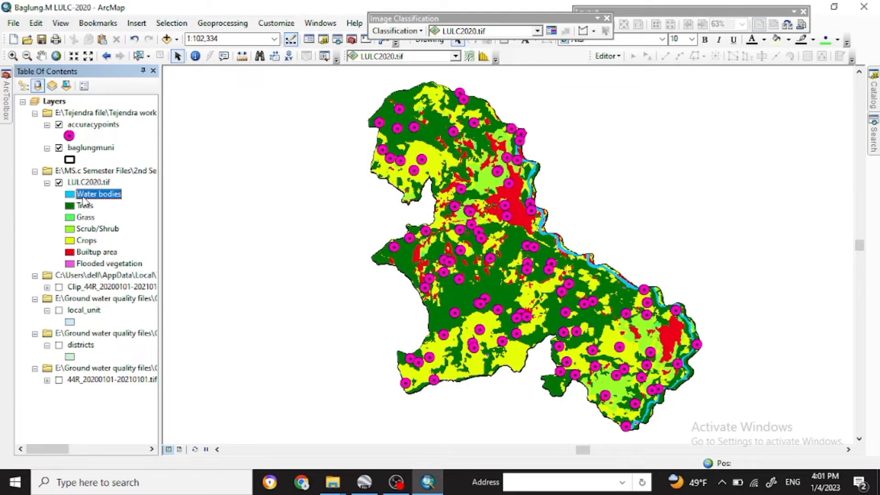
Prefix the Water bodies, Trees and Grass labels with 1, 2 and 3
click(84, 198)
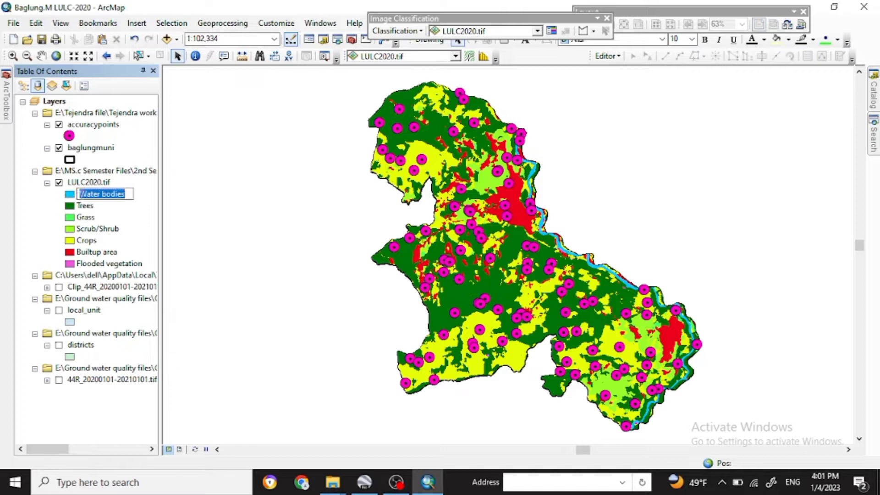
click(80, 193)
text(T)
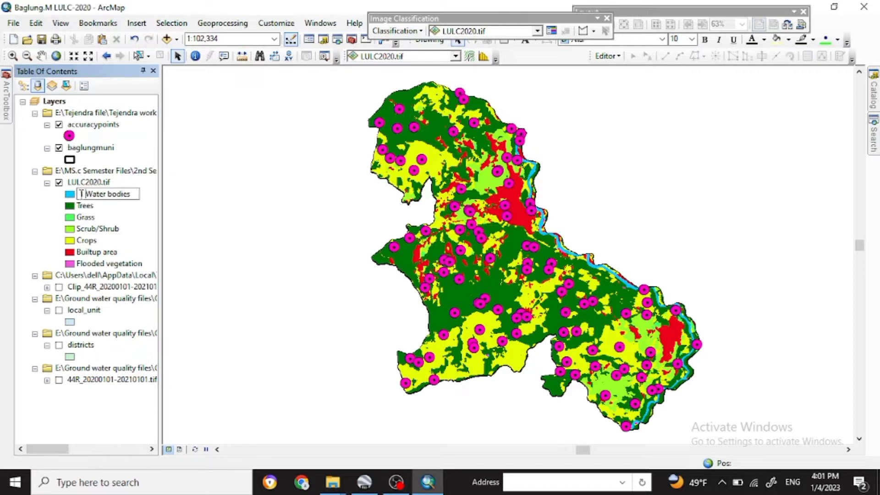
key(Return)
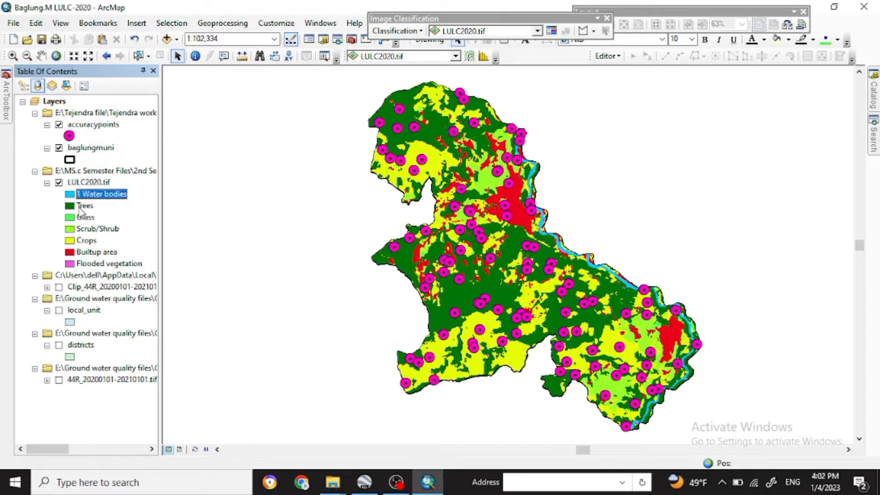
click(81, 208)
click(81, 207)
click(79, 205)
text(2)
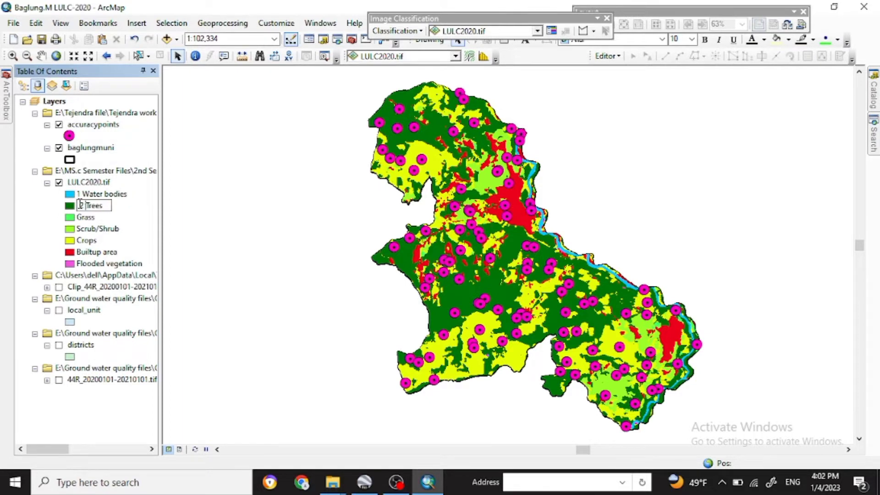
key(Return)
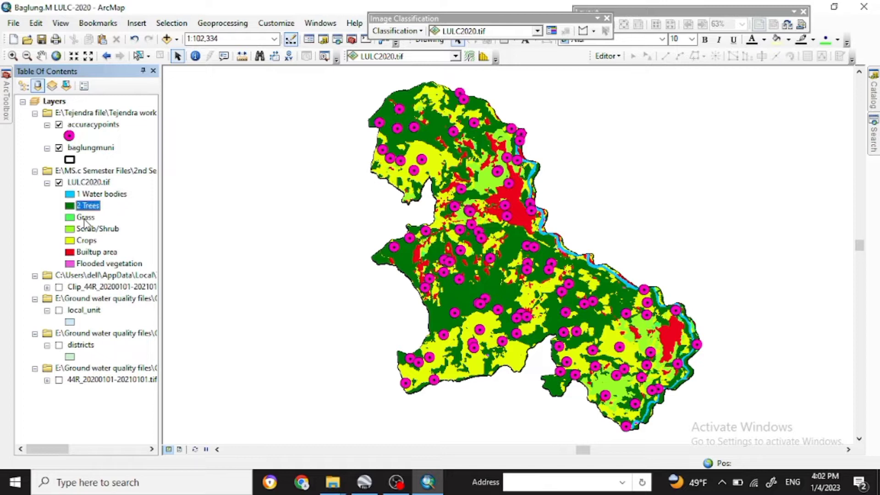
click(84, 217)
click(85, 217)
click(81, 217)
text(3)
Prefix the Scrub/Shrub, Crops, Builtup area and Flooded vegetation labels with 4, 5, 6 and 7
click(94, 228)
click(94, 228)
click(77, 228)
text(4)
click(89, 240)
click(90, 240)
click(79, 240)
text(5)
click(82, 252)
click(82, 251)
click(80, 252)
text(6)
key(Return)
click(94, 264)
click(94, 263)
click(77, 264)
text(7)
key(Return)
Select the 'conversion tool' search text and pick the Layer To KML (Conversion) result
mouse_move(875, 139)
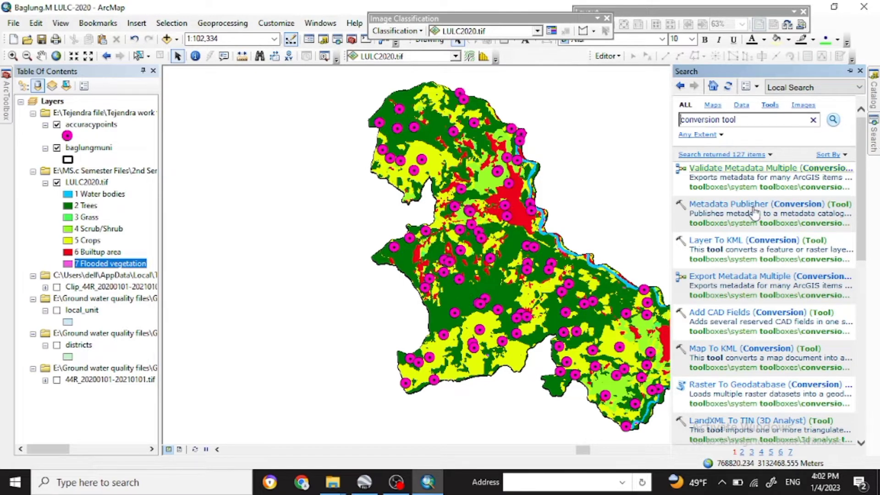
click(742, 121)
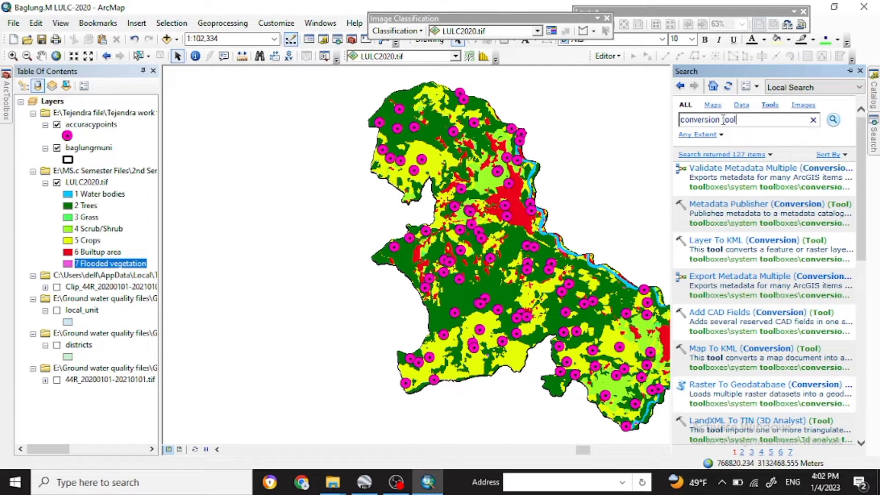
triple_click(682, 119)
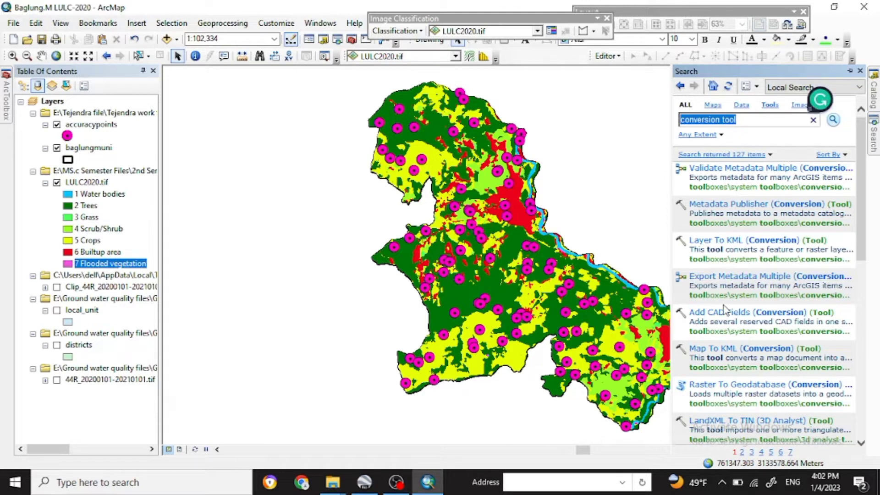
click(723, 241)
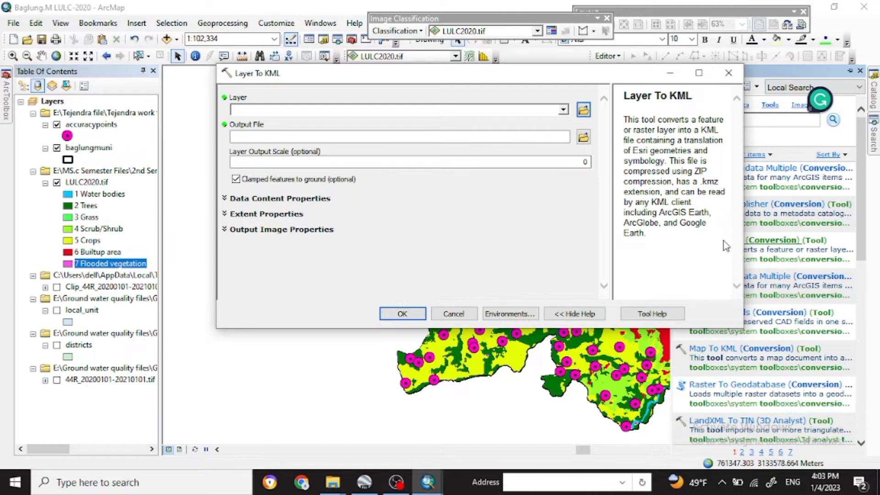
Run Layer To KML on accuracypoints, saving the output as LULCkml.tif in the GIS work folder
click(295, 110)
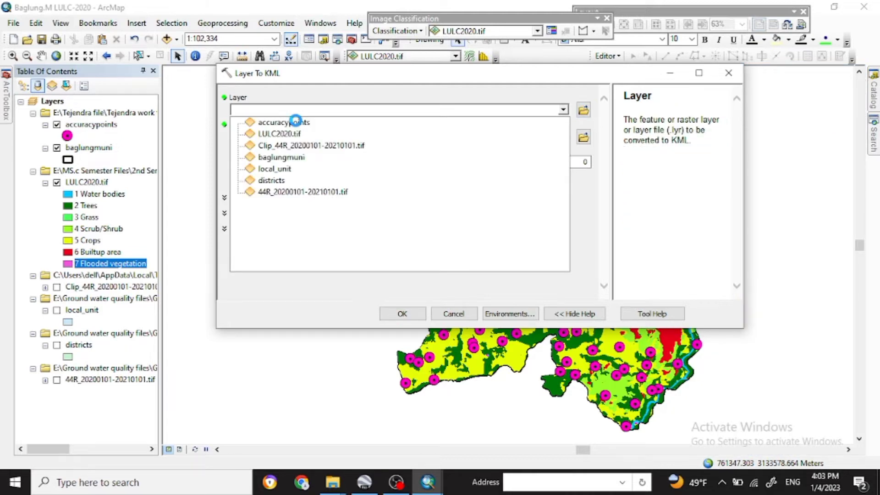
click(295, 121)
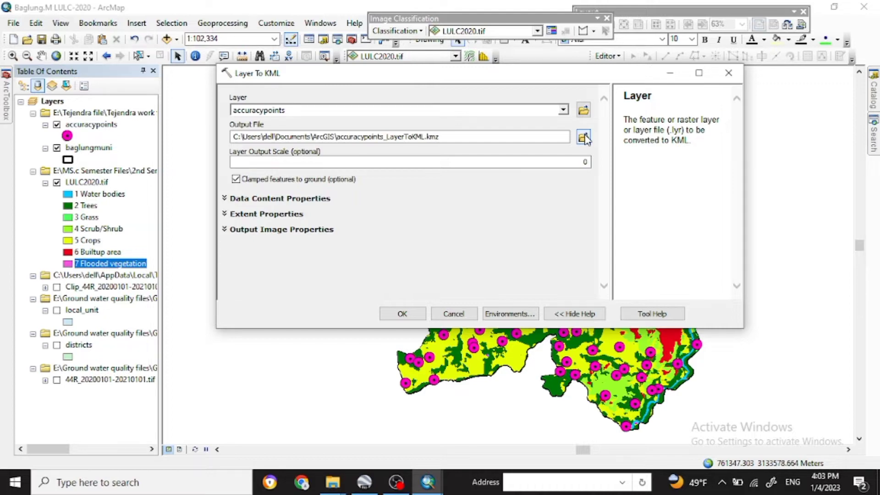
click(584, 137)
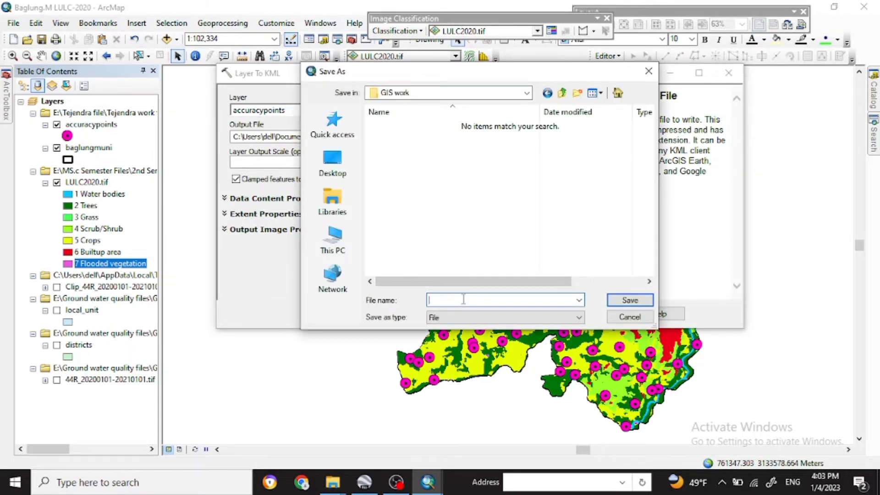
text(a)
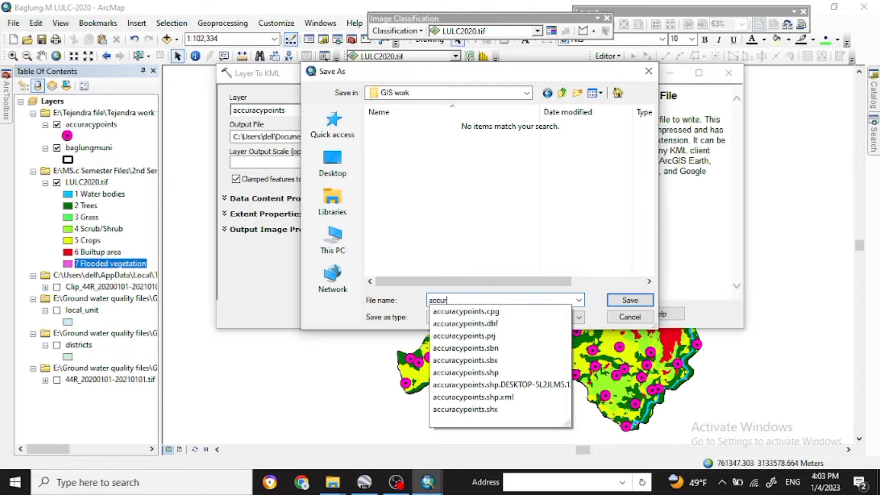
key(BackSpace)
text(LULCkml.tif)
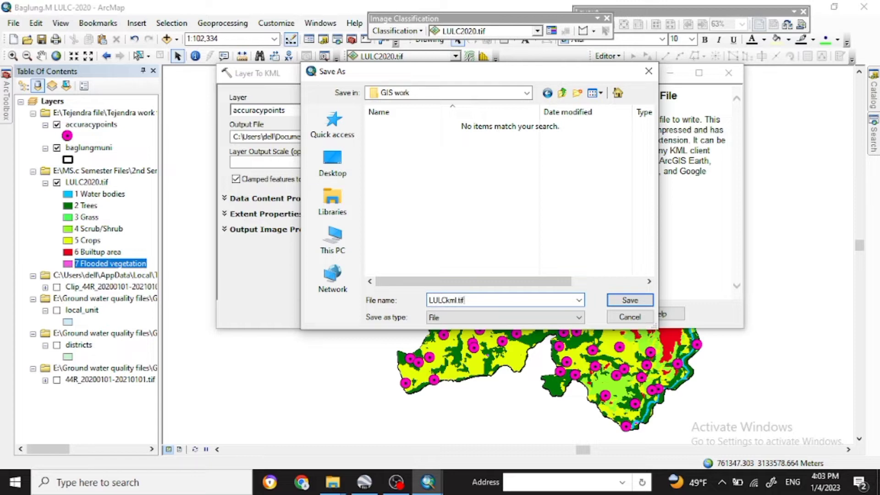
click(629, 300)
click(535, 315)
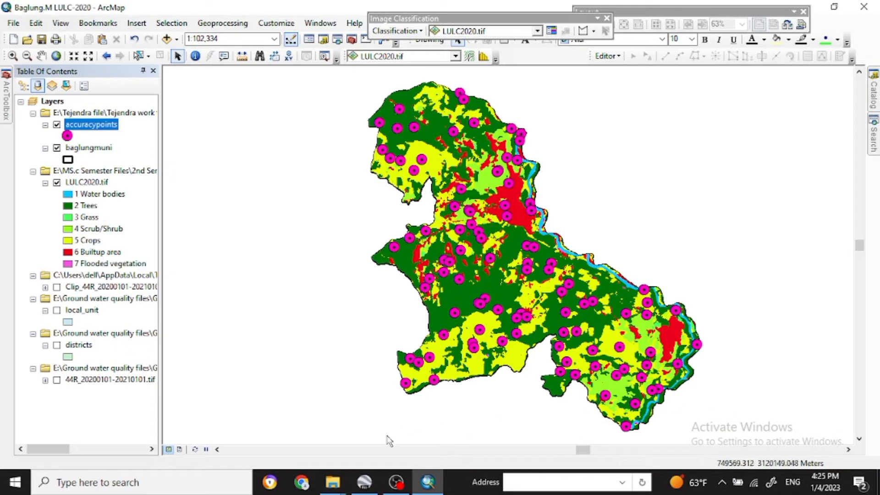
In Google Earth Pro, import LULCkml.tif using the All files (*.*) file-type filter
click(364, 481)
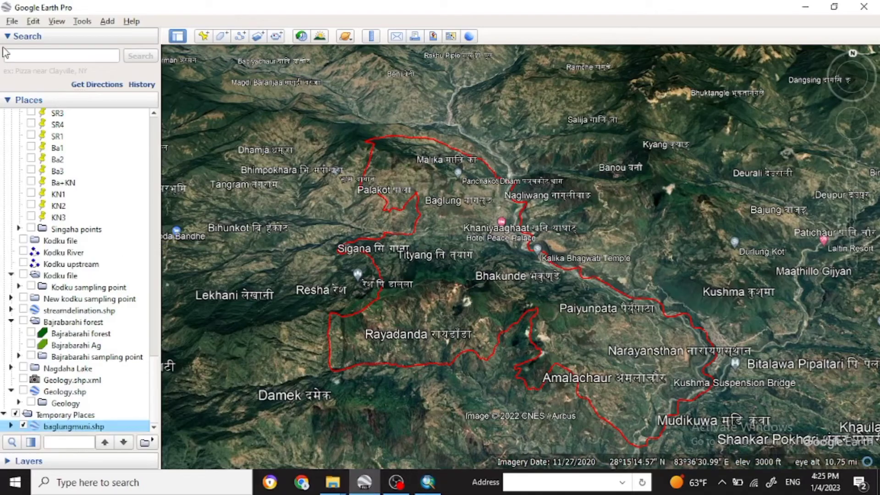
click(12, 22)
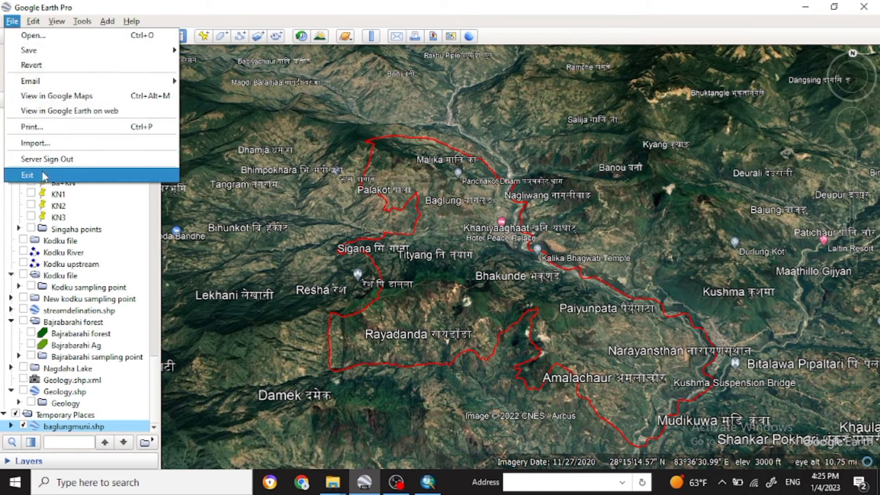
click(37, 143)
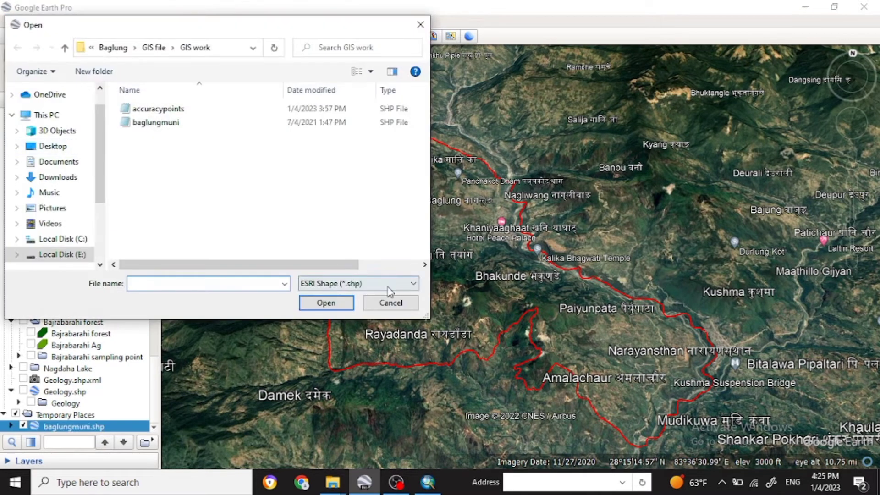
click(392, 288)
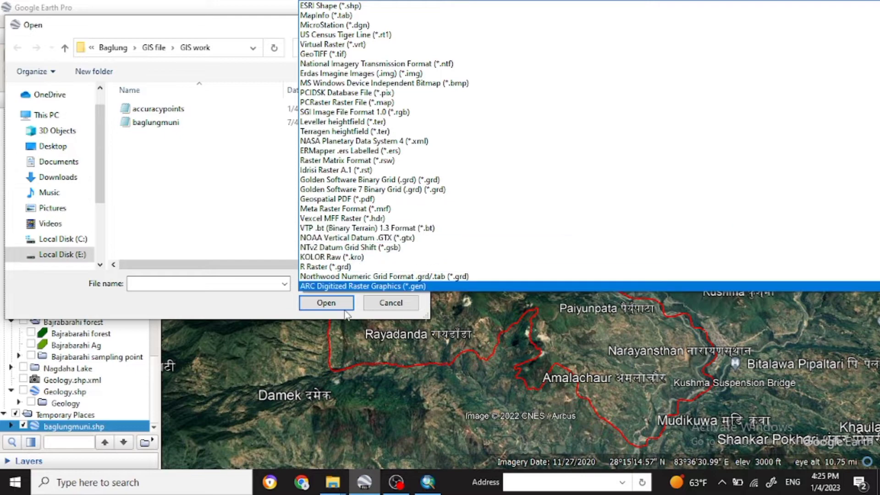
scroll(342, 286, down, 2)
click(340, 286)
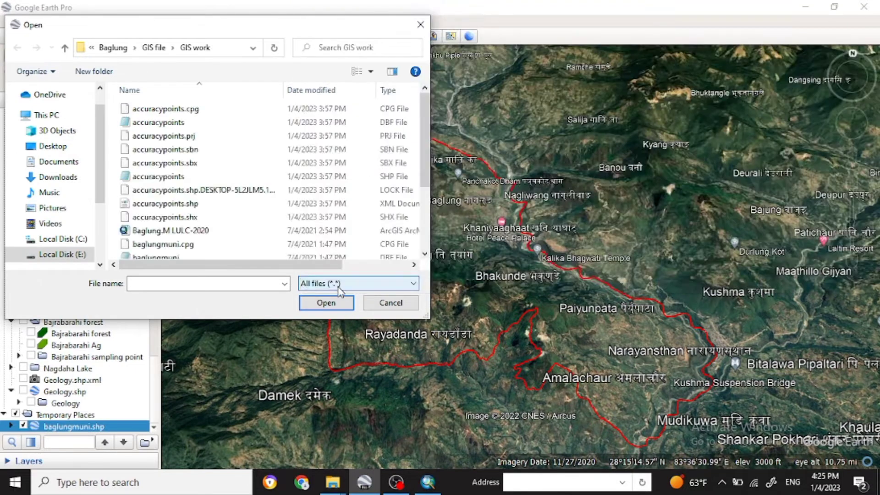
scroll(187, 206, down, 3)
click(159, 255)
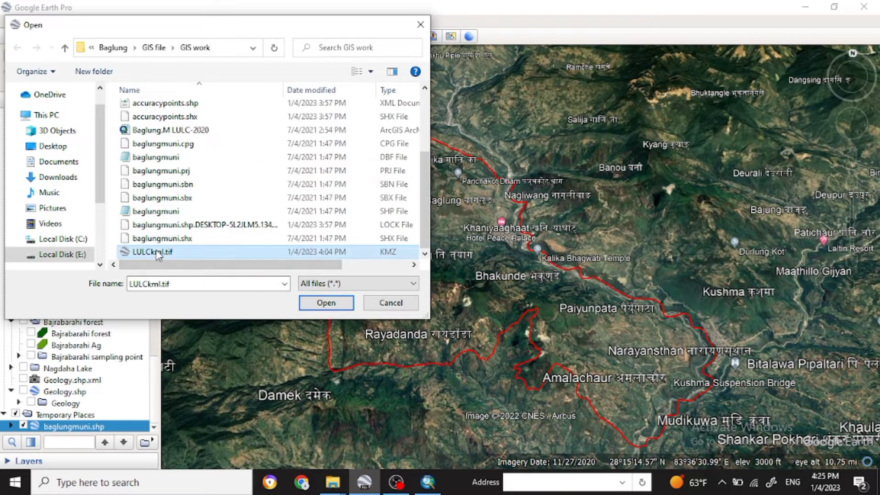
click(327, 305)
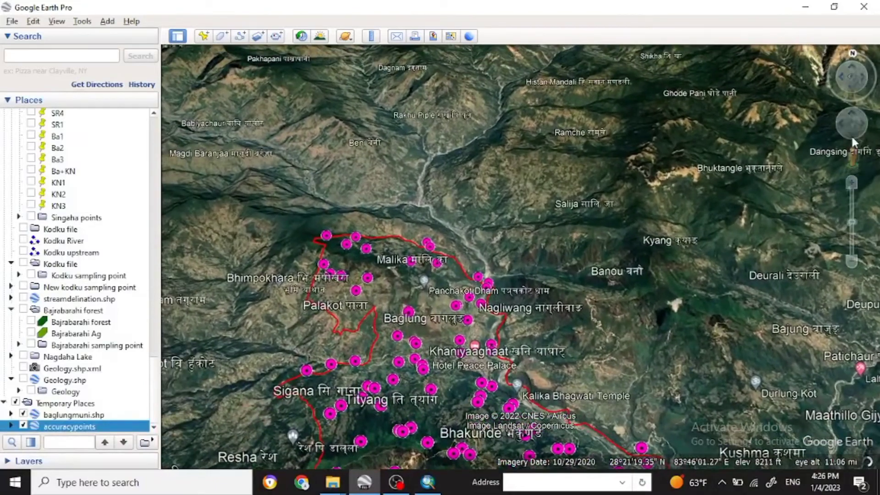
Tilt and pan onto accuracy point 2, read its attributes (Classified 2, GrndTruth -1), then return to ArcMap
click(851, 87)
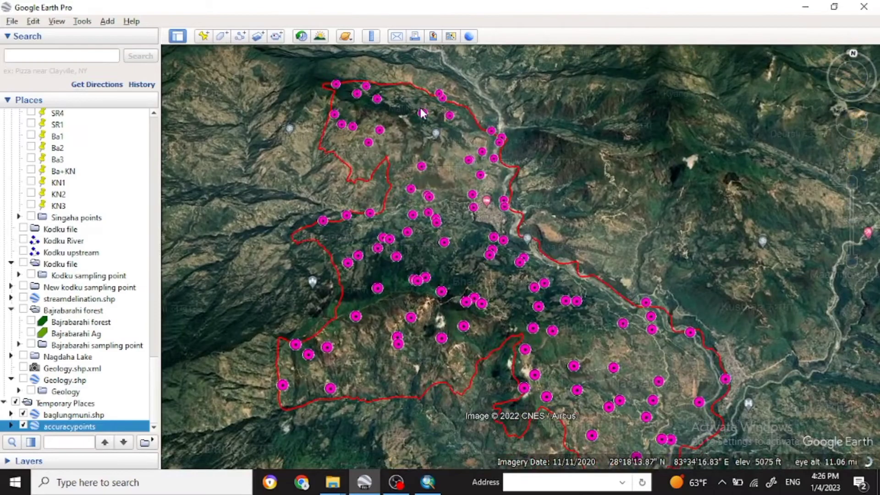
drag(409, 106, 431, 169)
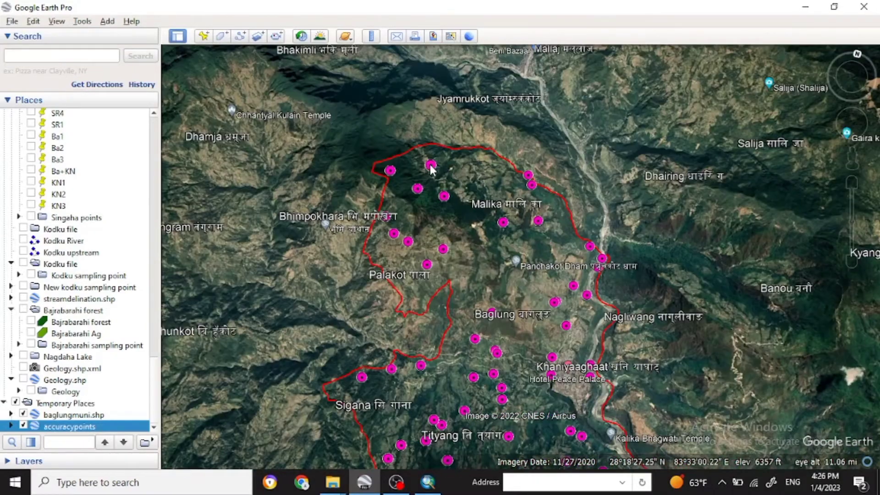
click(430, 168)
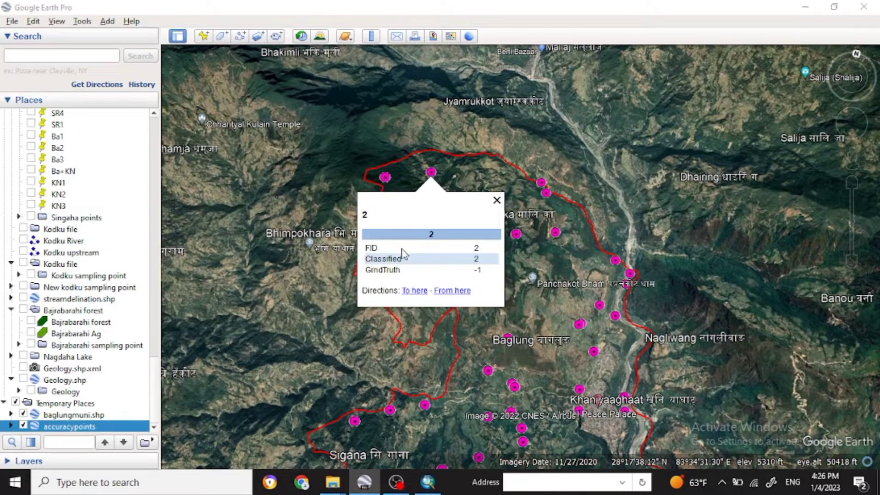
click(428, 483)
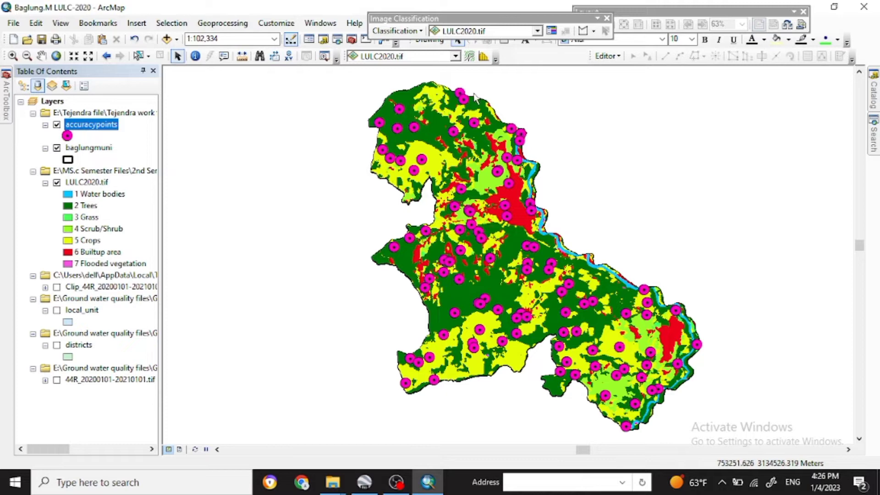
Check the accuracypoints layer properties, then open its attribute table beside the map
right_click(101, 130)
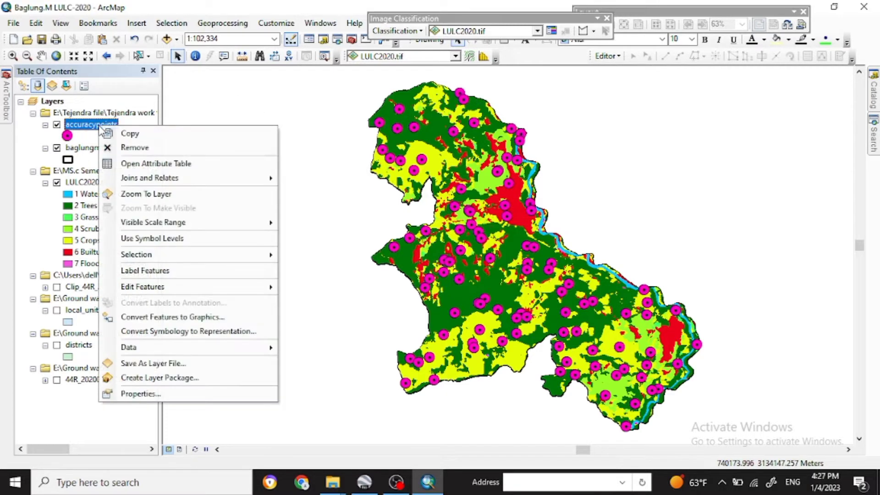
click(140, 393)
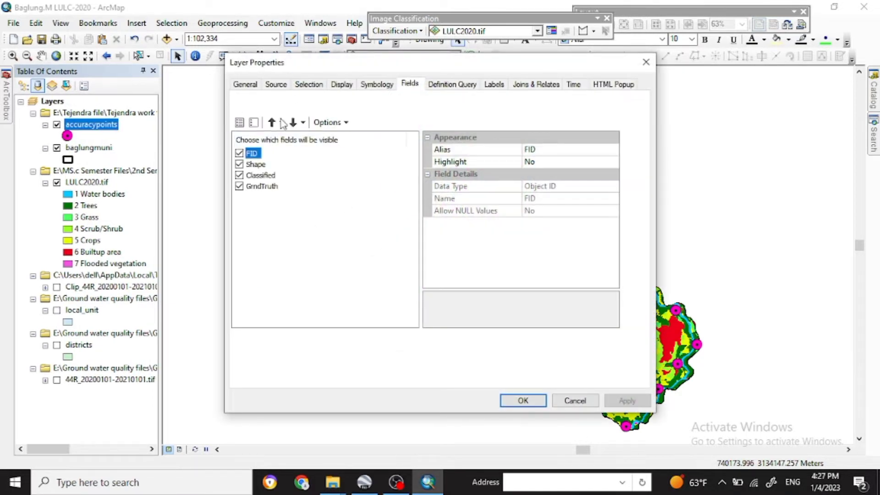
click(646, 62)
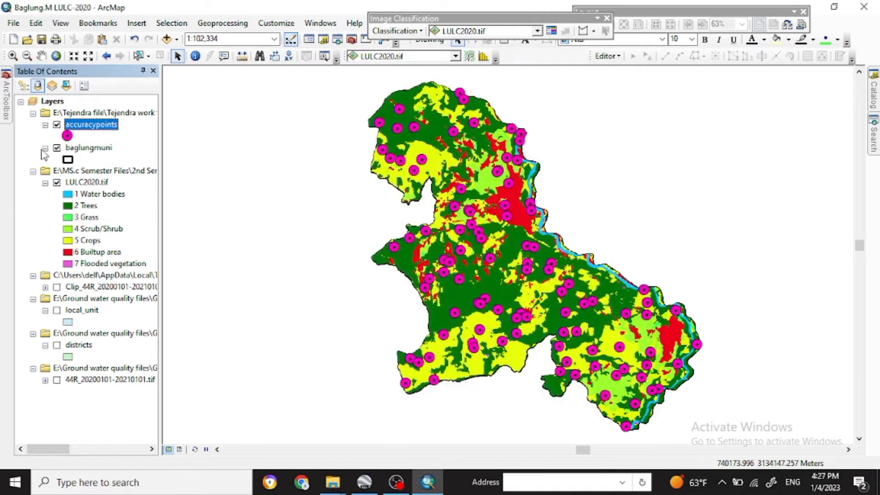
right_click(98, 129)
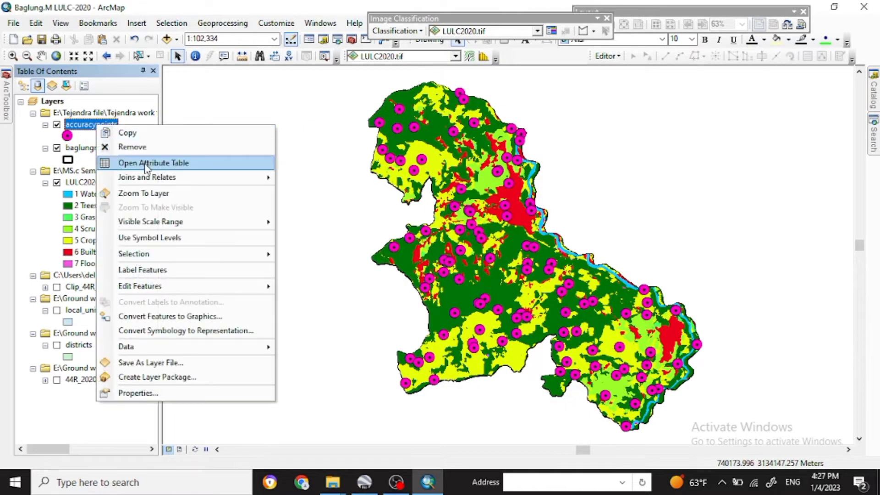
click(142, 162)
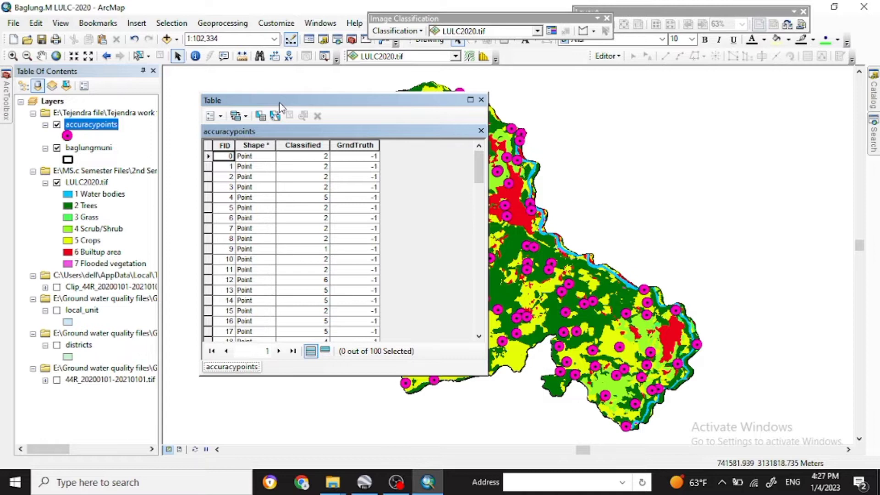
drag(281, 105, 285, 88)
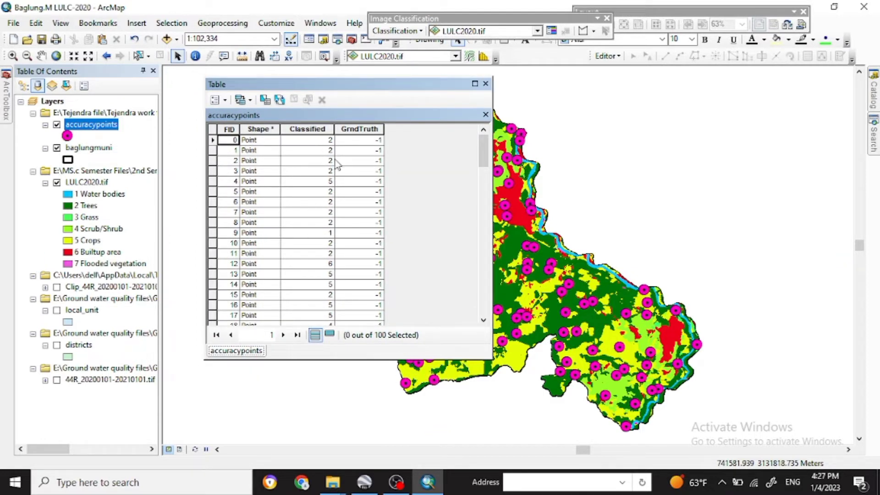
Match rows' Classified codes to legend classes 1 Water bodies, 2 Trees, 3 Grass, 5 Crops; select GrndTruth
click(320, 142)
click(321, 150)
click(324, 171)
click(77, 196)
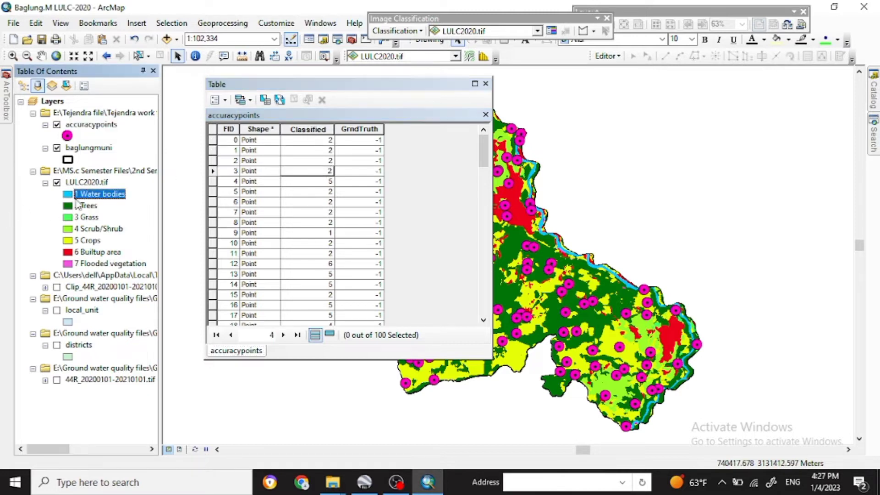
click(78, 208)
click(80, 219)
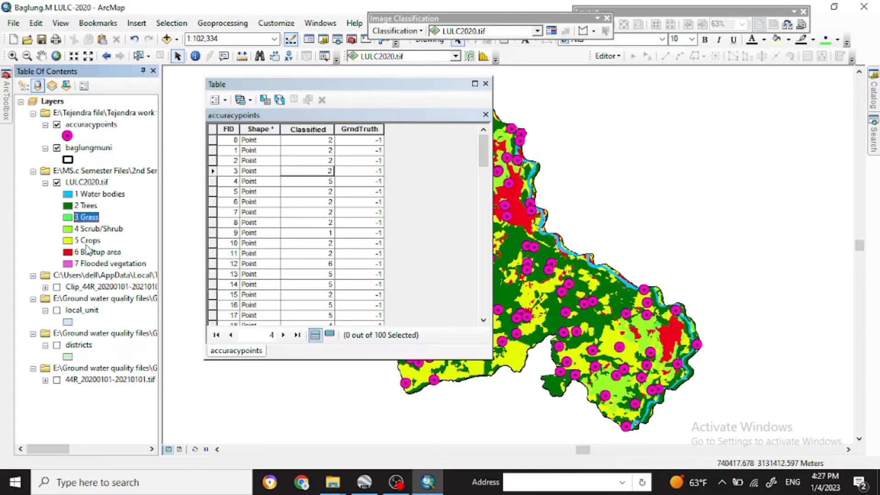
click(87, 242)
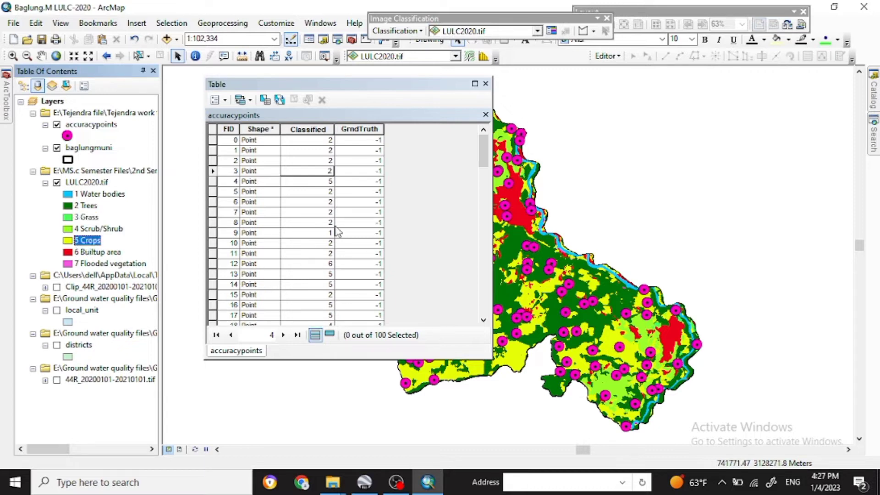
click(357, 126)
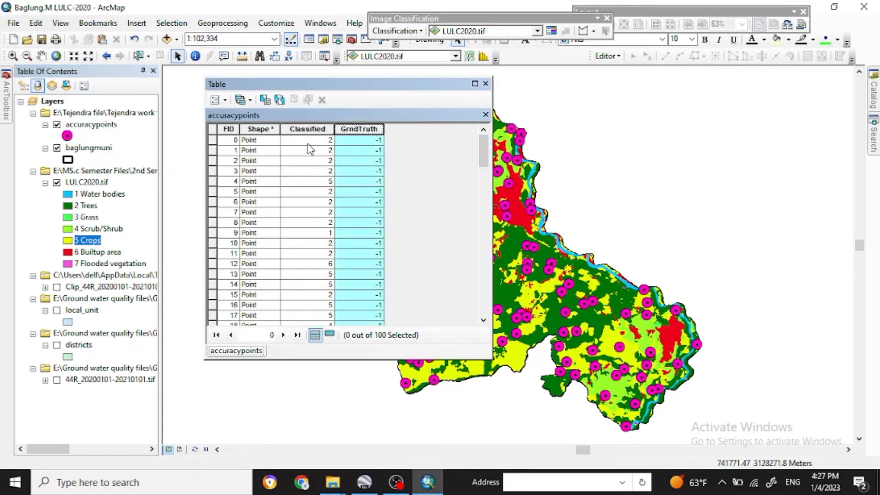
click(91, 124)
Start editing accuracypoints, dismiss the spatial reference warning, and enter FID 0's GrndTruth cell
right_click(97, 129)
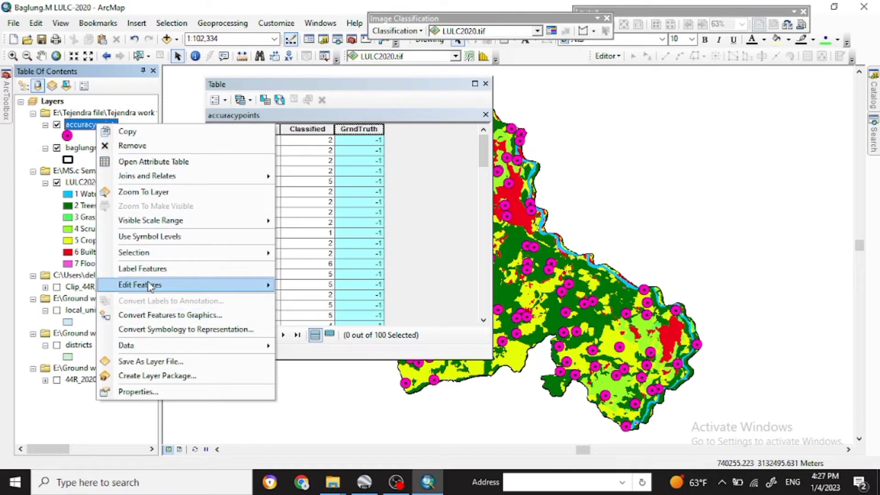
mouse_move(236, 289)
click(316, 286)
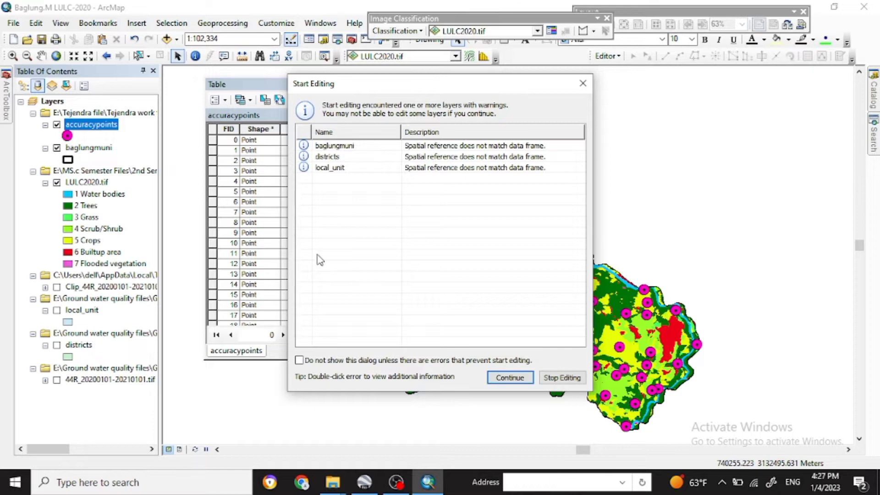
click(582, 83)
click(368, 141)
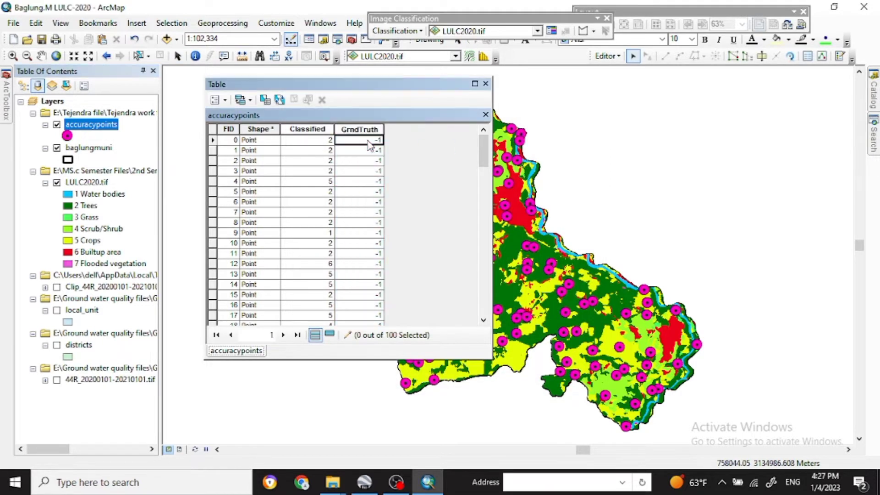
click(369, 140)
Leave the GrndTruth cells and zoom in on the study area in Google Earth Pro
click(369, 152)
click(231, 140)
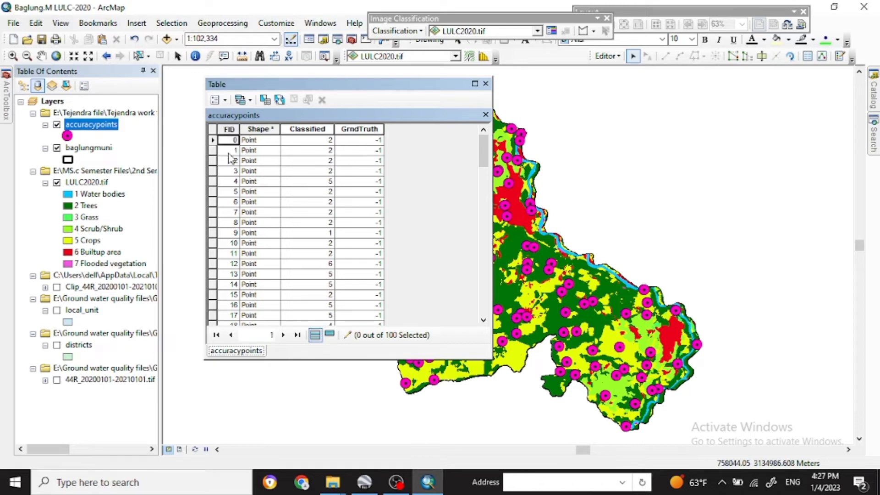
click(364, 482)
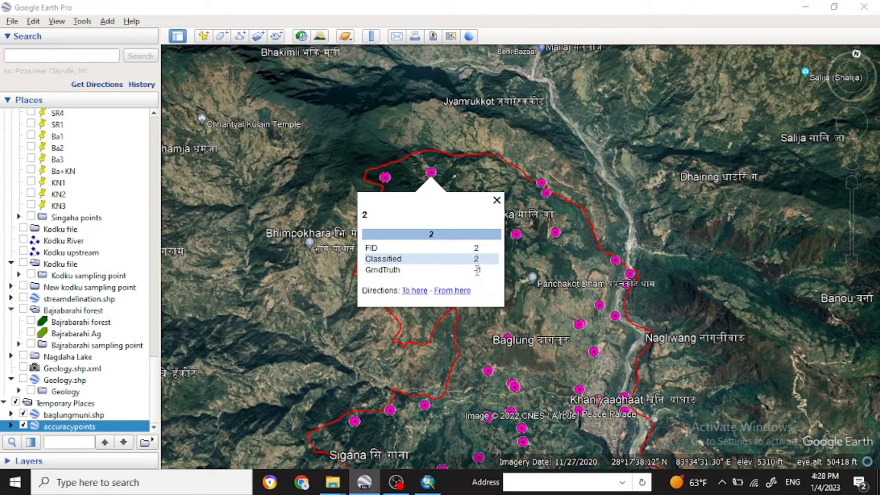
scroll(444, 167, up, 2)
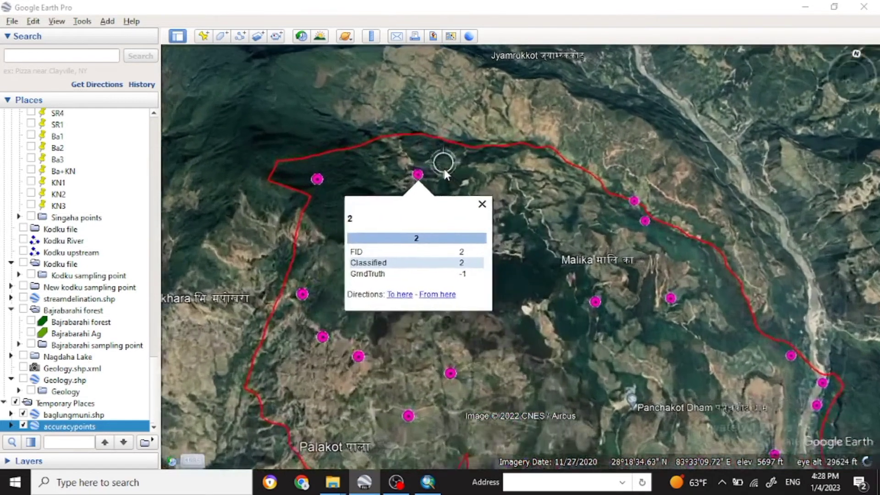
scroll(436, 176, up, 2)
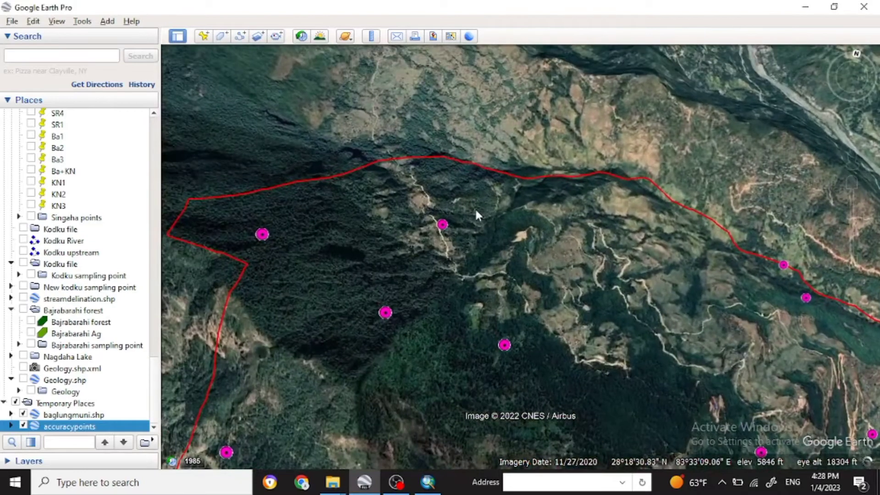
scroll(476, 213, up, 2)
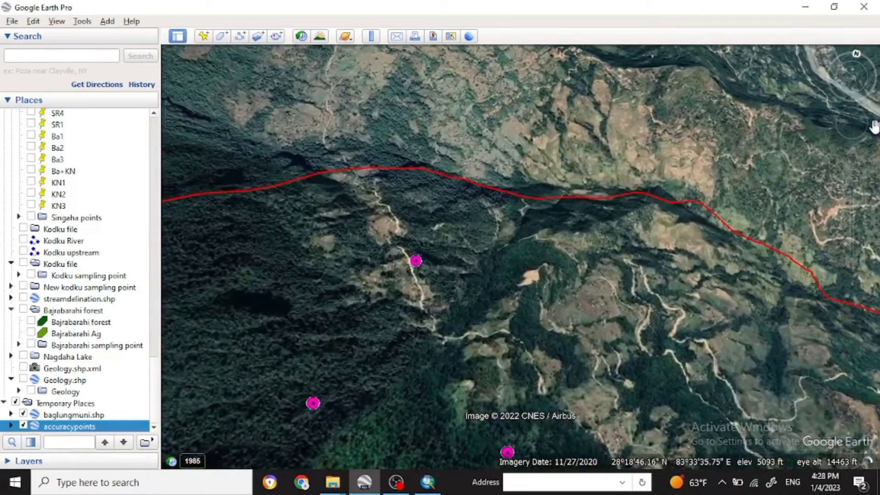
Tilt and zoom the view over the hillside until the magenta point 2 is in view
click(850, 90)
drag(850, 89, 850, 89)
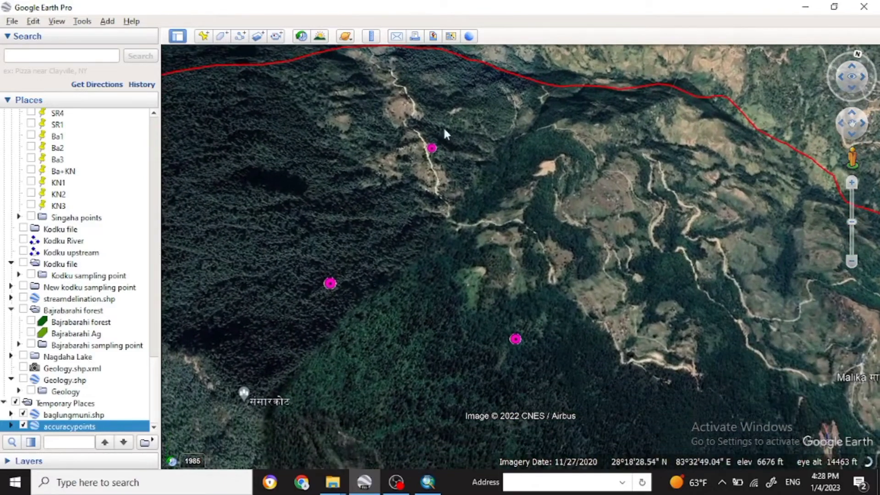
scroll(466, 136, up, 2)
mouse_move(851, 114)
drag(850, 86, 850, 86)
drag(416, 87, 415, 252)
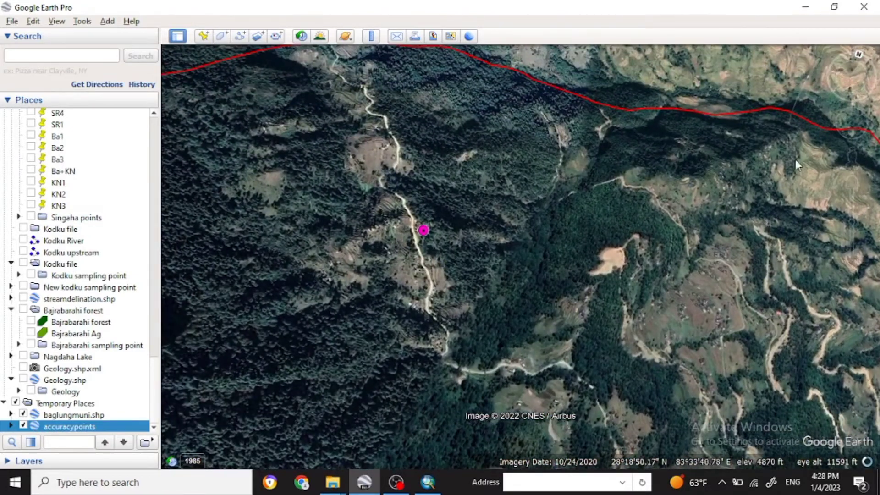
click(849, 87)
click(849, 87)
drag(849, 85, 848, 86)
scroll(461, 189, up, 2)
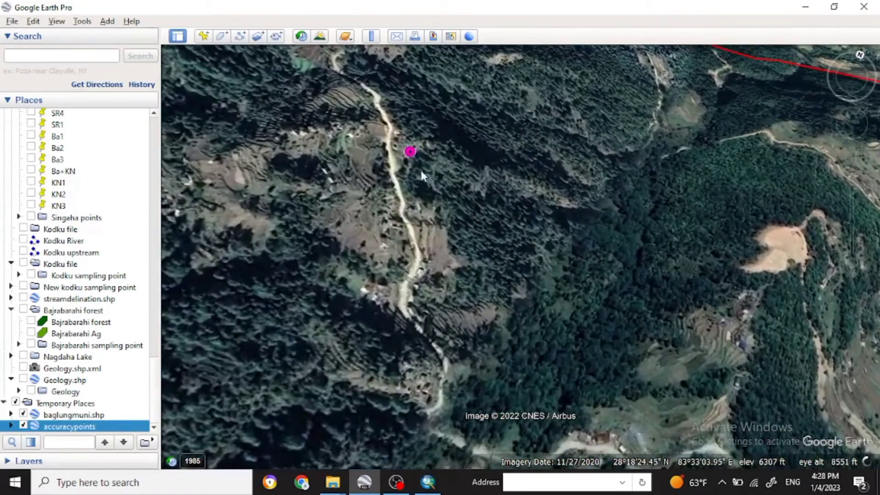
Center the view on point 2, show its attributes, and return to the ArcMap table
drag(420, 170, 457, 263)
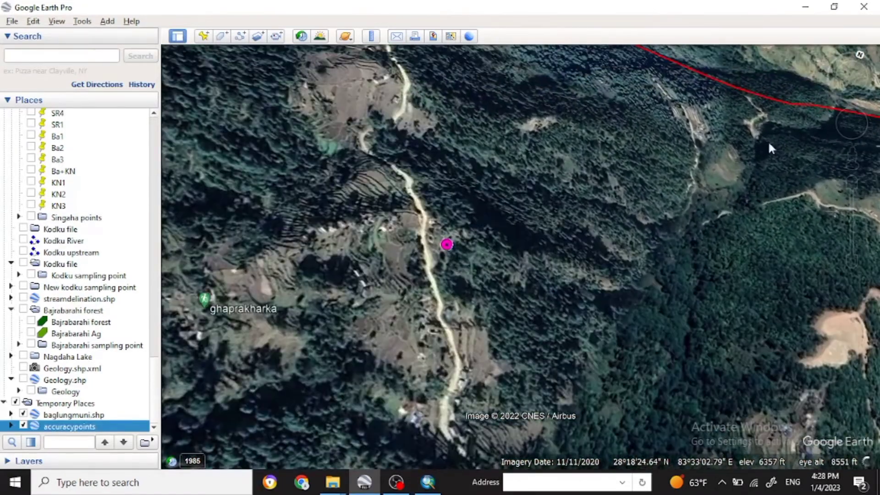
click(854, 90)
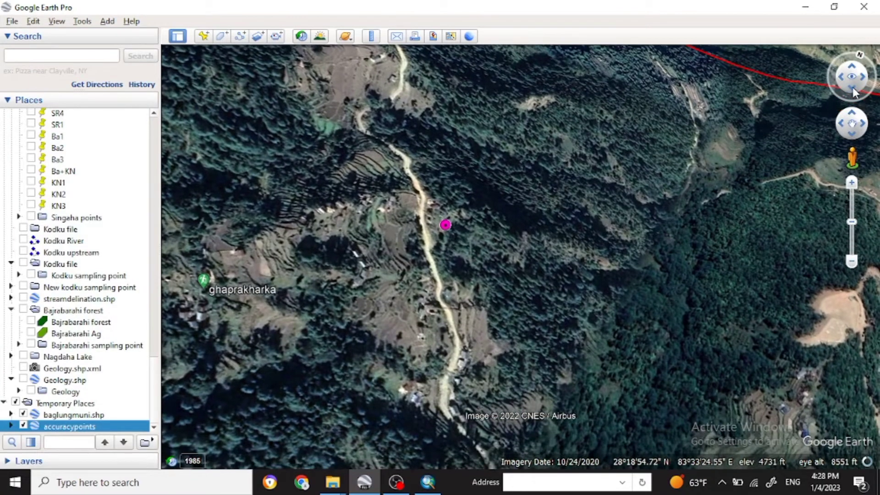
drag(376, 237, 374, 204)
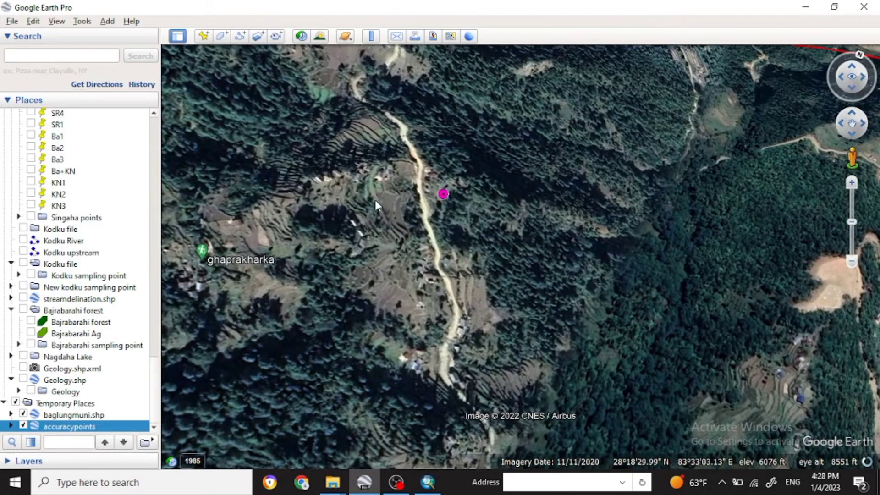
click(443, 194)
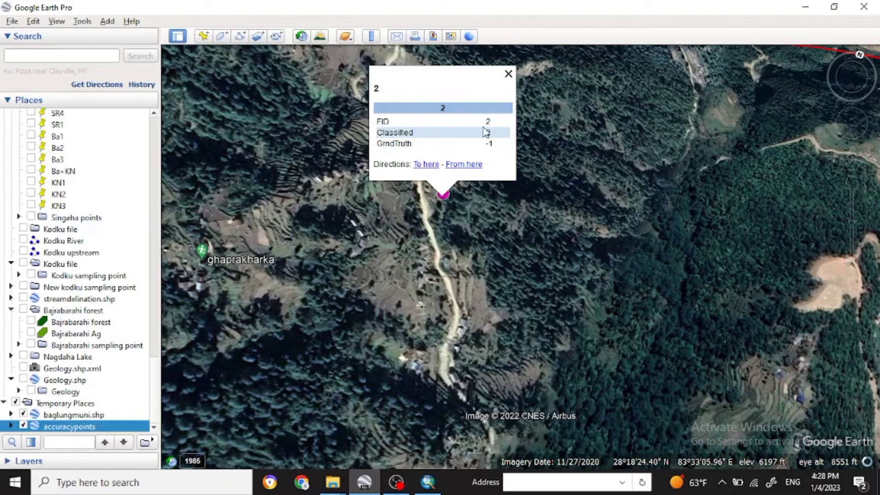
click(427, 482)
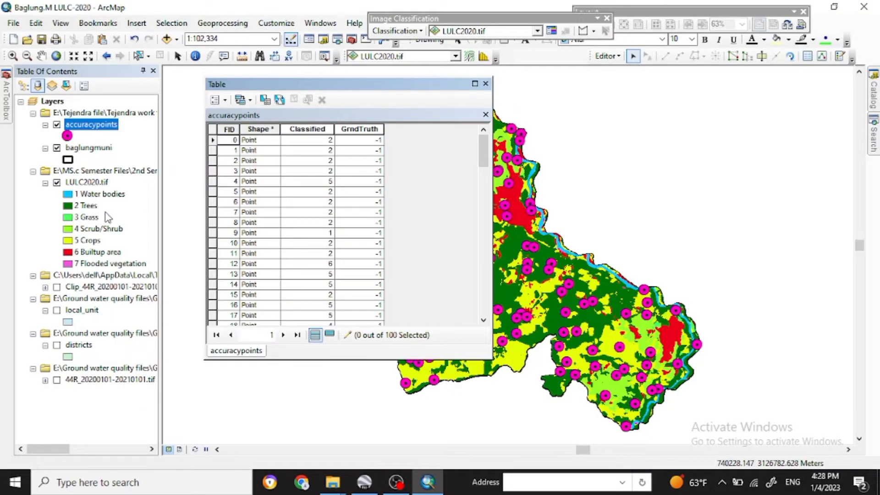
Enter 2 in FID 2's GrndTruth cell and commit it
click(371, 160)
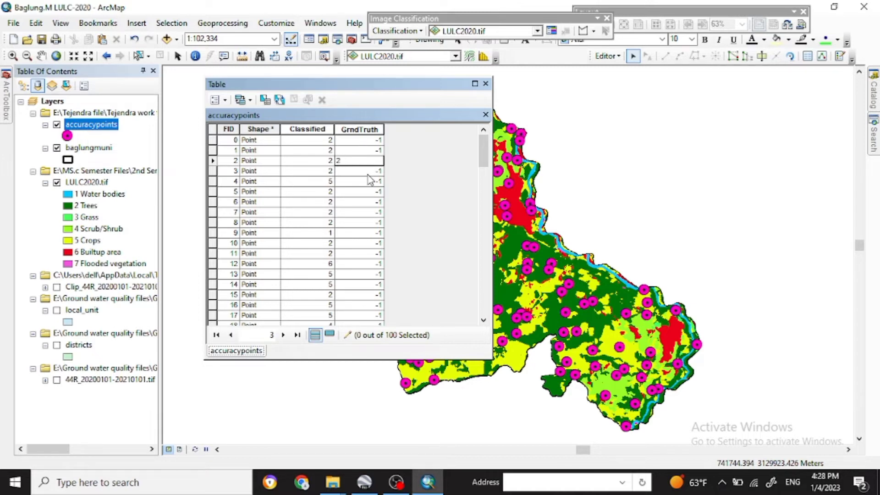
key(Return)
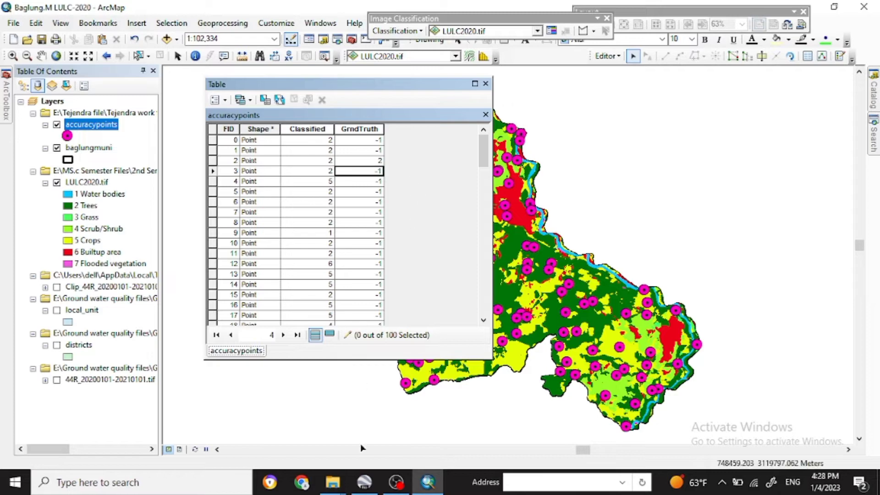
Pan and zoom out to forest point FID 3 and read its attributes (Classified 2, GrndTruth -1)
click(365, 483)
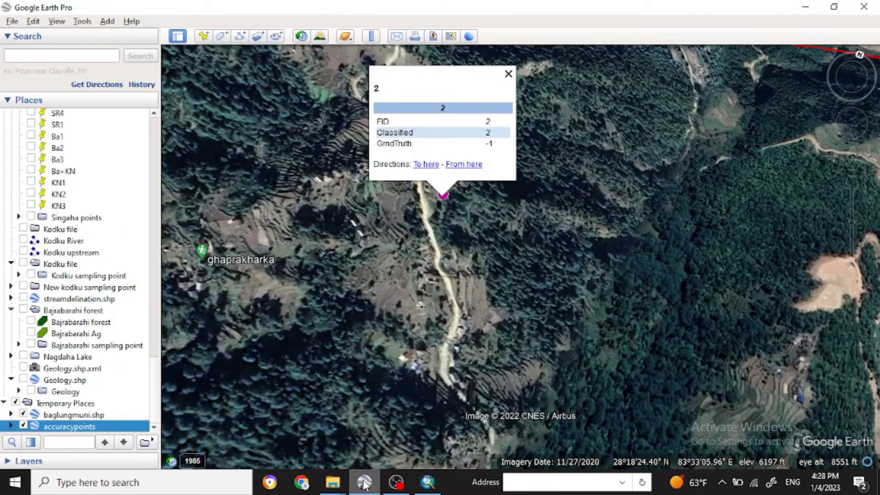
click(372, 253)
key(Left)
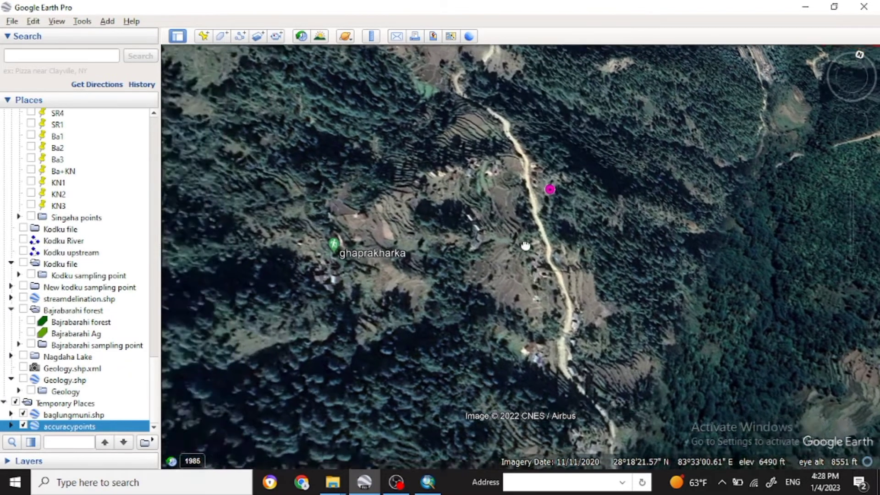
key(Up)
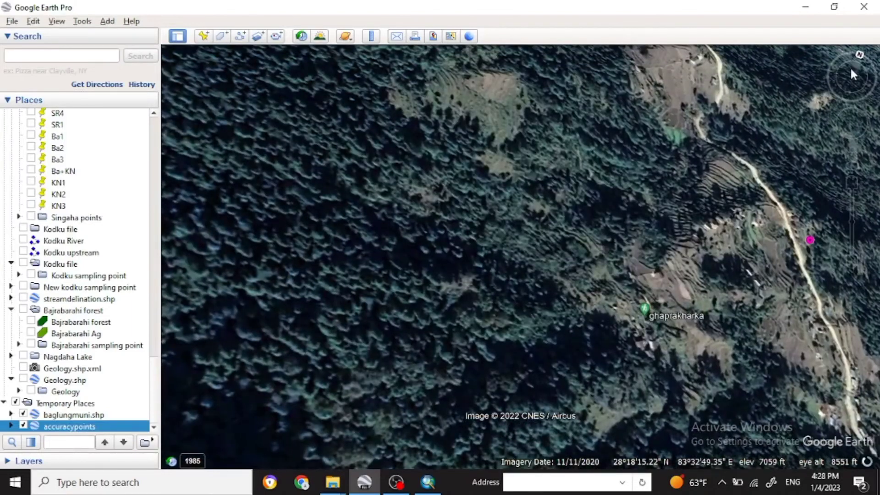
click(852, 262)
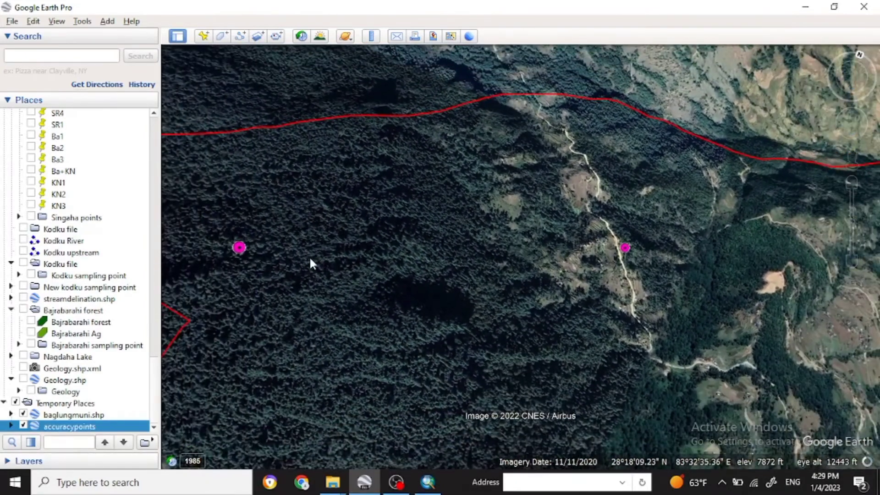
drag(310, 260, 372, 256)
click(305, 244)
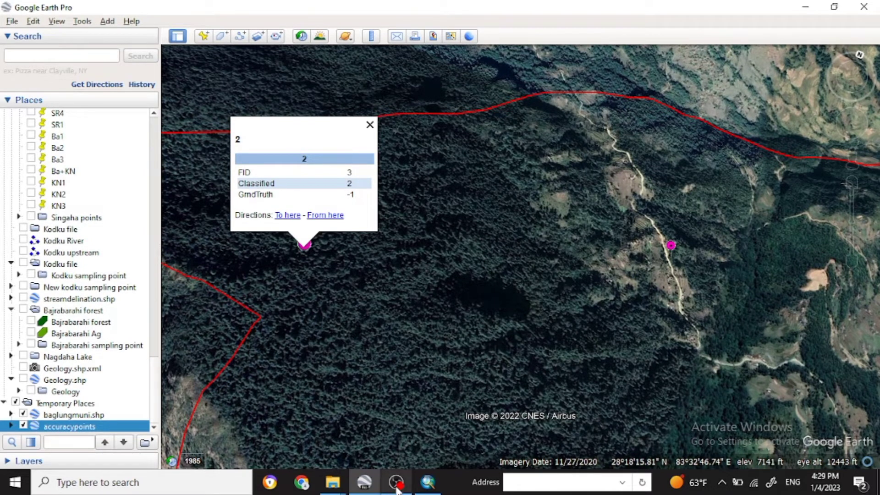
click(434, 481)
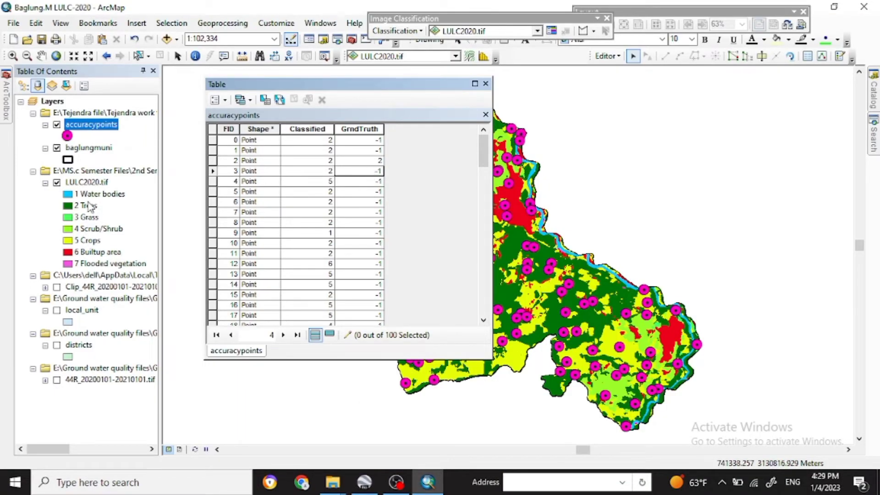
Enter ground truth 2 in row 3's GrndTruth cell
click(377, 171)
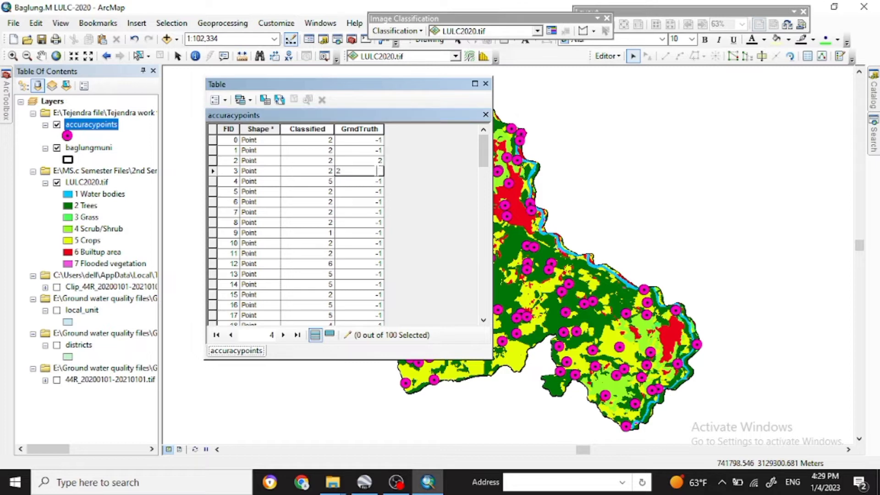
click(371, 182)
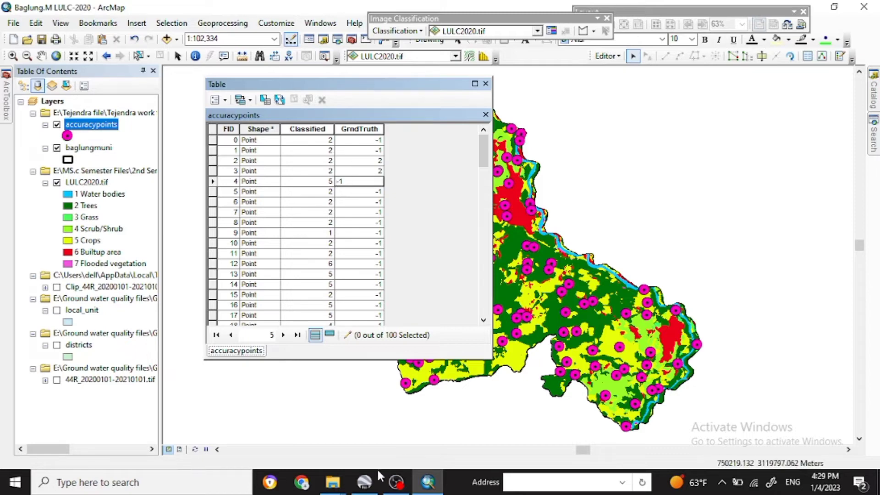
click(364, 482)
Pan the imagery to the next forest point and read its class in the info balloon
click(474, 273)
drag(474, 272, 374, 157)
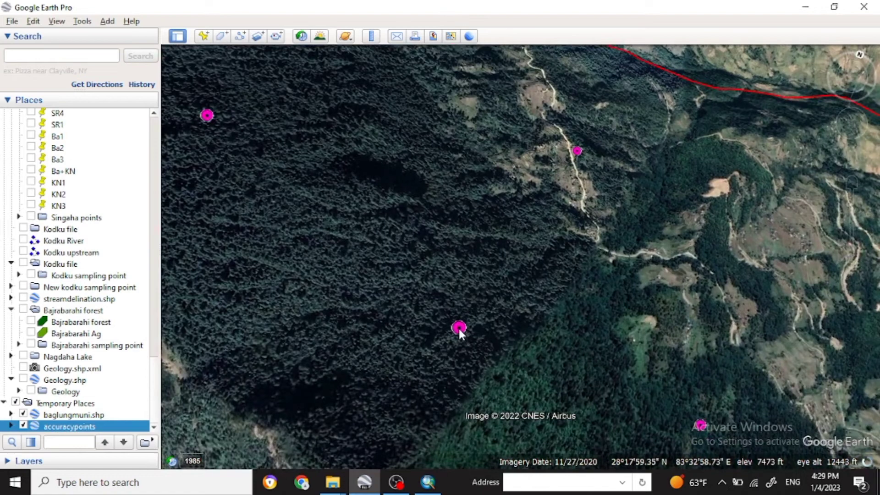
click(459, 328)
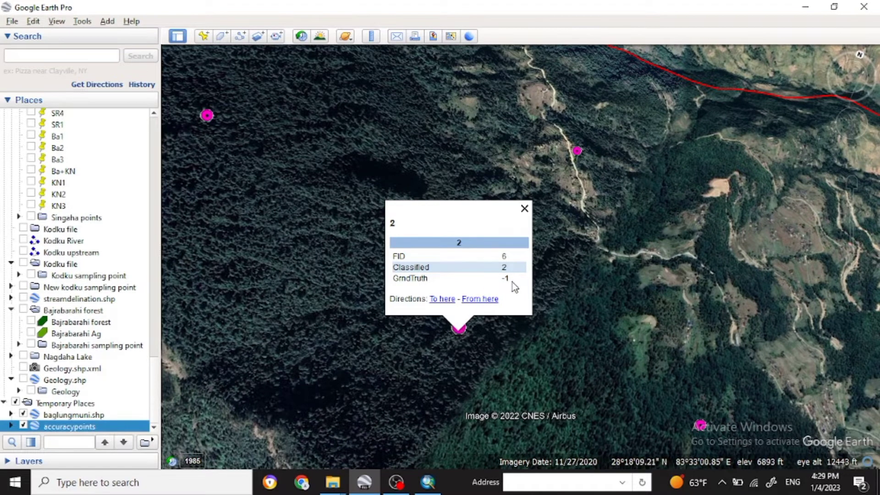
click(363, 483)
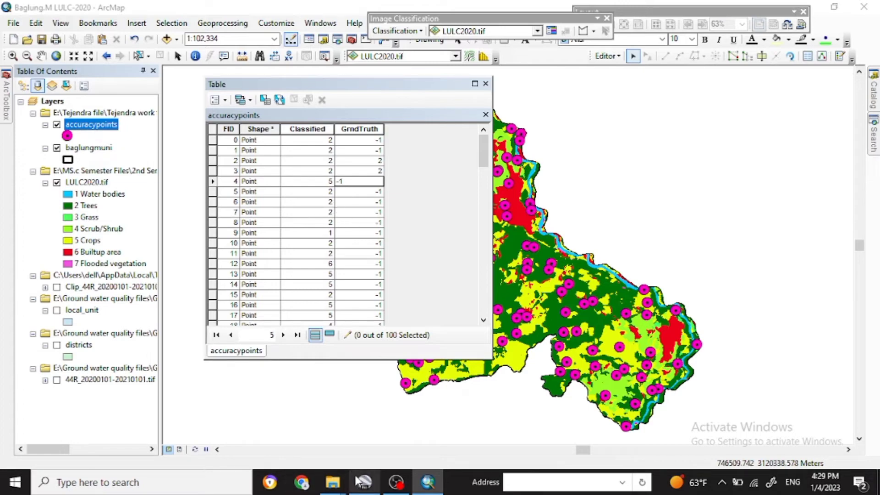
click(364, 482)
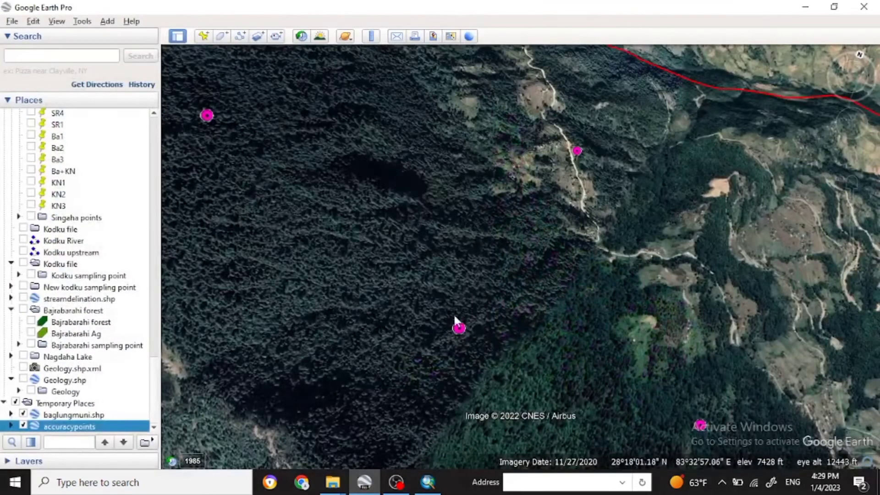
click(364, 482)
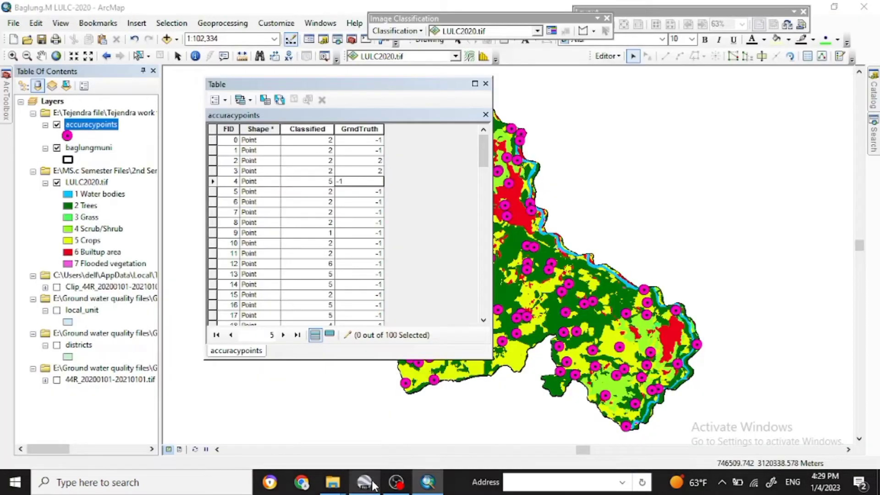
Replace -1 with GrndTruth 2 for rows 6 and 5
click(365, 203)
click(378, 201)
key(BackSpace)
key(alt+Tab)
click(483, 249)
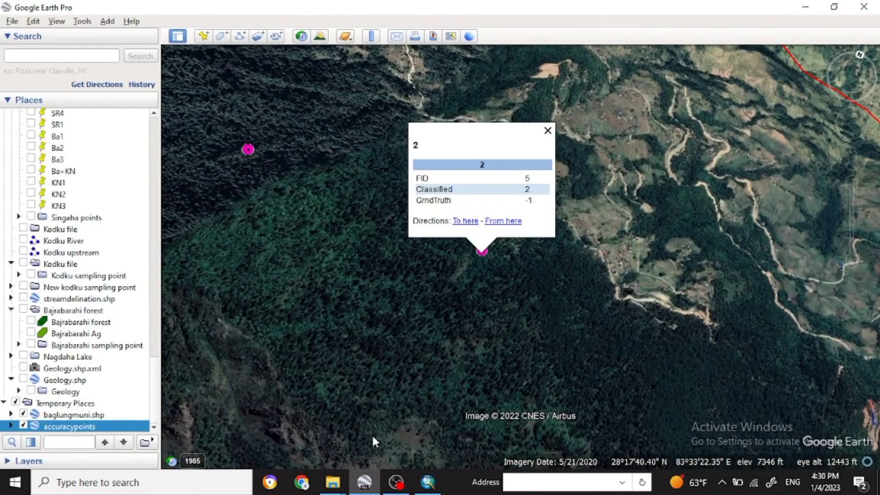
key(alt+Tab)
double_click(360, 190)
text(2)
key(Up)
click(364, 482)
Check the next point in Google Earth Pro and begin editing row 8's GrndTruth cell
click(479, 310)
click(364, 482)
click(365, 482)
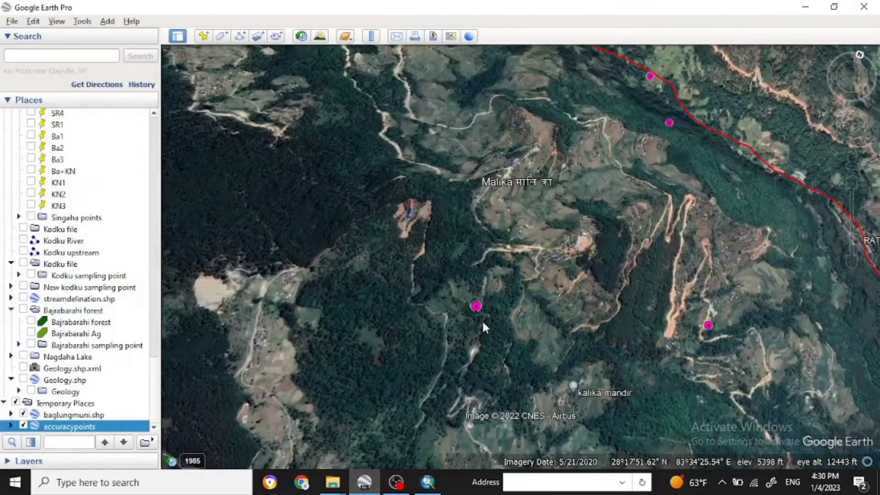
scroll(520, 280, up, 3)
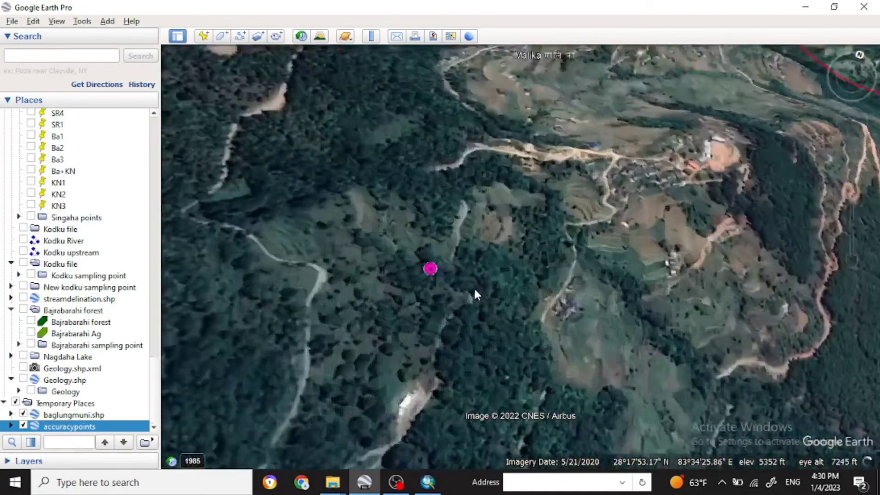
key(alt+Tab)
click(375, 221)
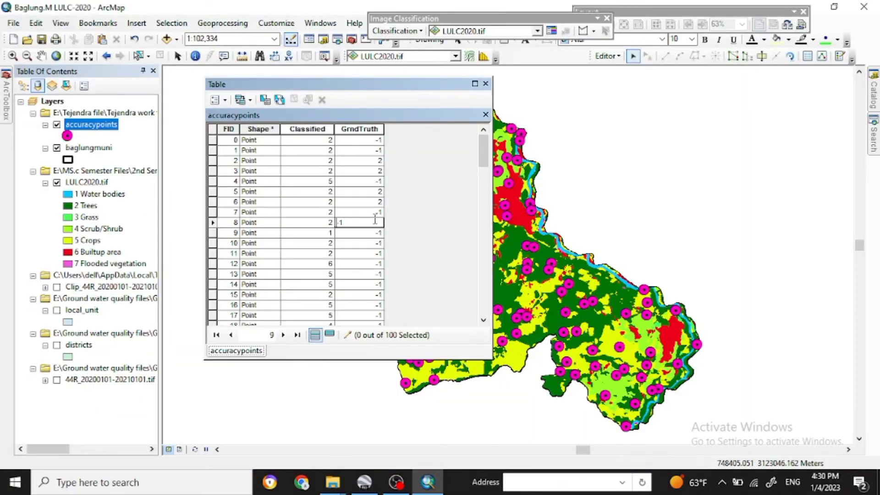
Inspect pink accuracy points in Google Earth Pro, including point FID 0
click(365, 482)
scroll(520, 248, up, 3)
scroll(520, 247, down, 5)
click(252, 229)
click(627, 171)
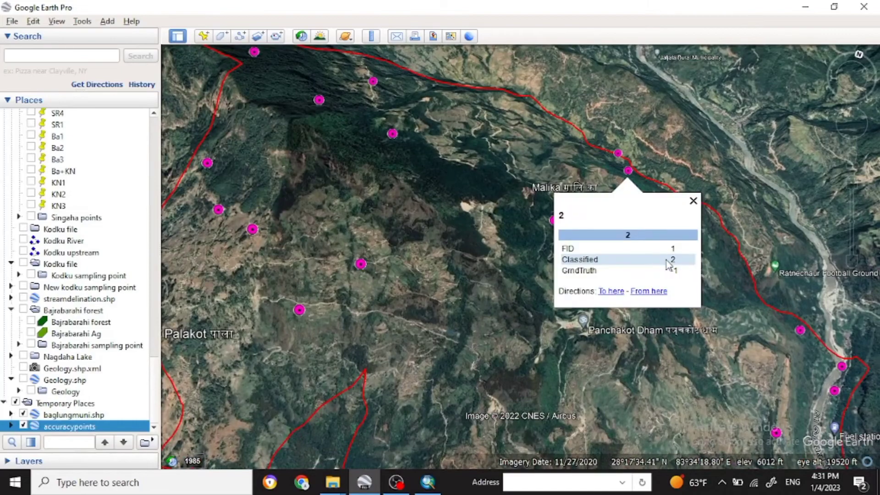
click(428, 482)
click(365, 482)
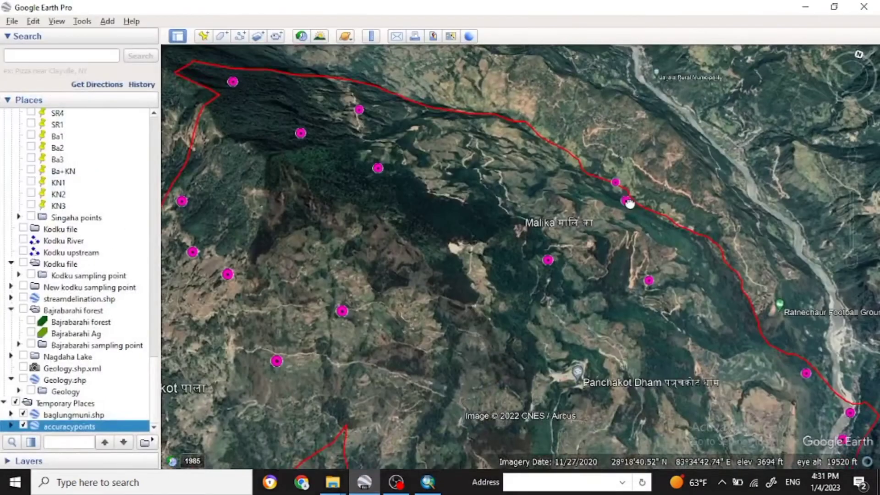
click(624, 217)
scroll(637, 269, up, 3)
click(660, 296)
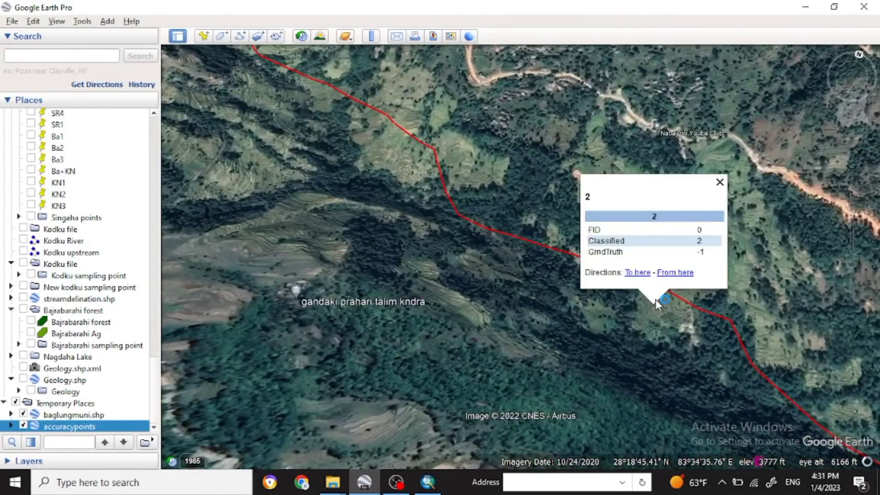
click(428, 482)
Set row 0's GrndTruth to 5, the Crops class
click(82, 241)
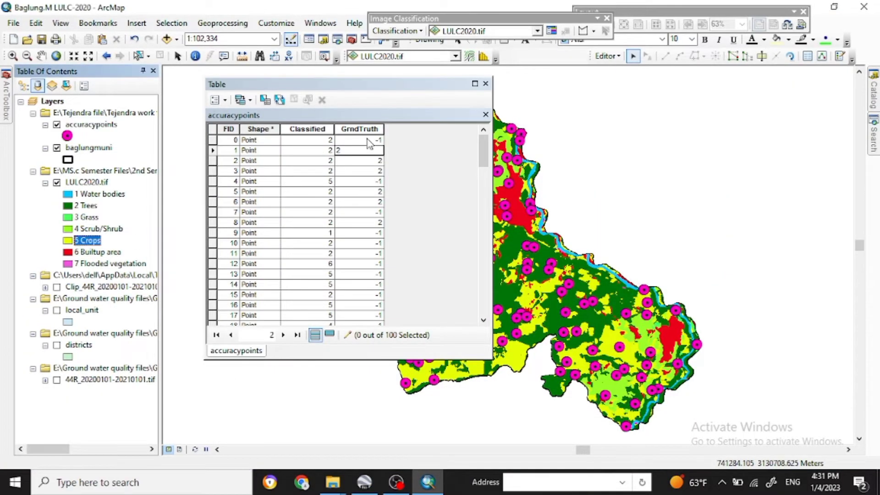
click(360, 139)
text(5)
key(Return)
click(359, 223)
Zoom out, check the next accuracy point, and select row 4's GrndTruth cell
click(367, 482)
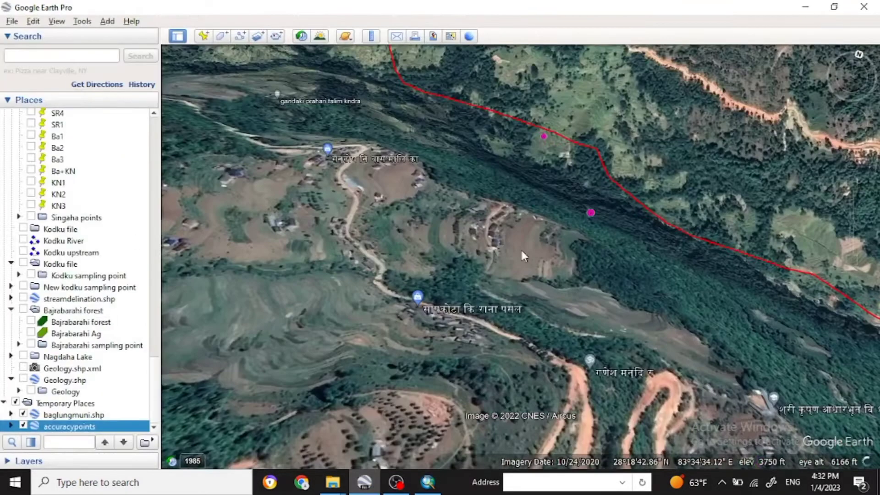
click(853, 264)
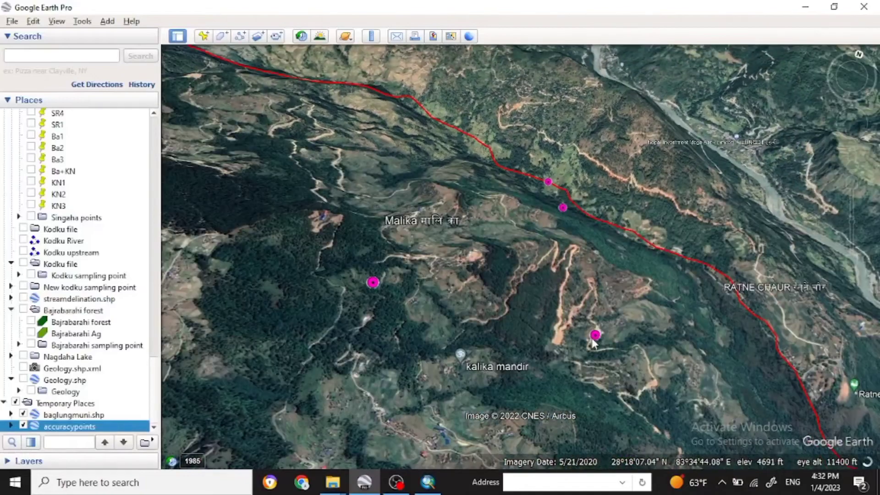
click(591, 334)
click(428, 482)
click(379, 182)
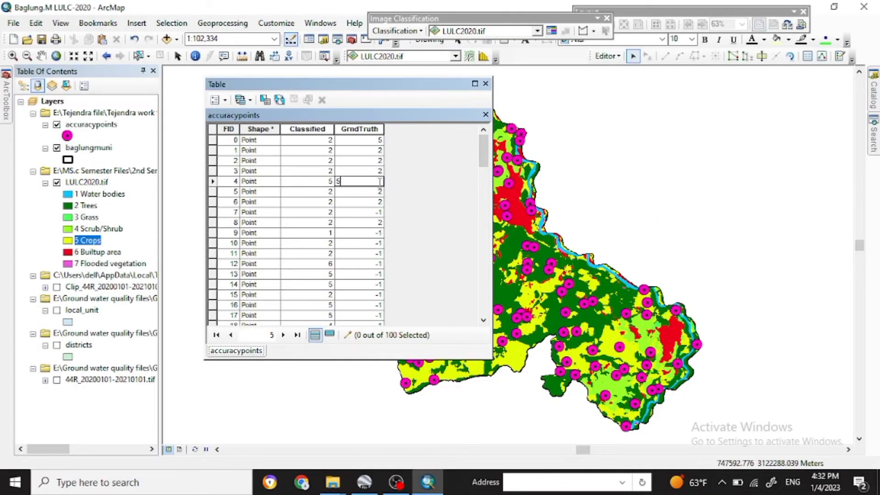
Check another pink point and set row 9's GrndTruth to 1
click(365, 482)
scroll(338, 252, down, 5)
scroll(631, 367, down, 5)
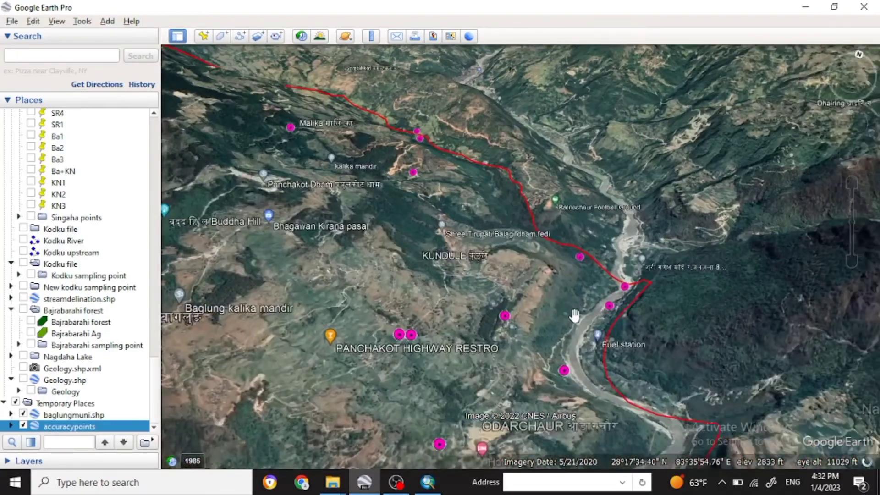
click(567, 255)
click(428, 482)
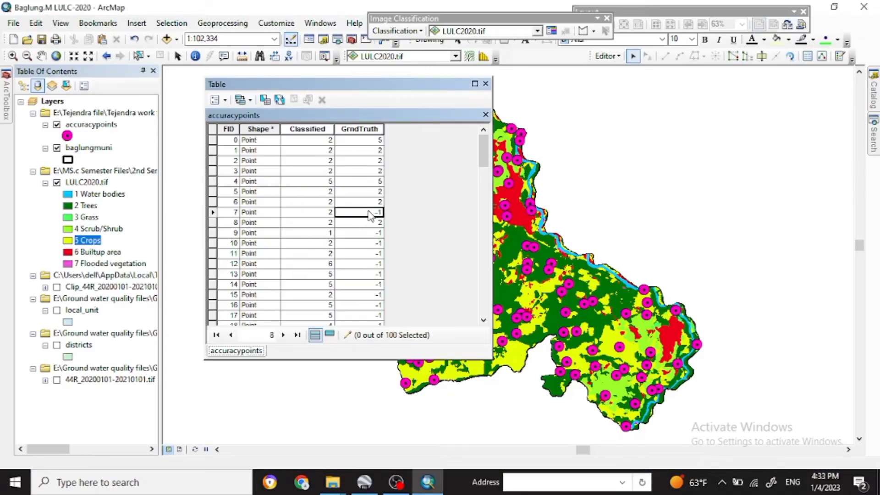
click(364, 482)
click(428, 482)
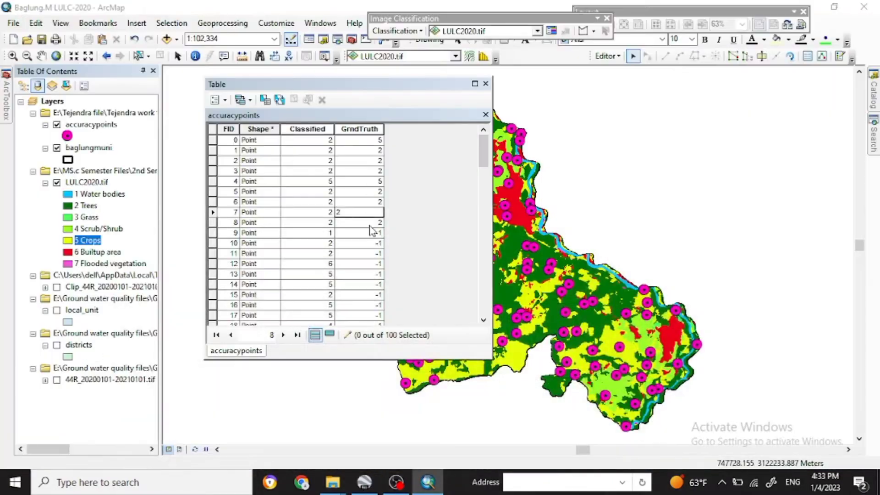
text(1)
key(Return)
Open point FID 15's info and enter GrndTruth 2 for row 15
click(364, 482)
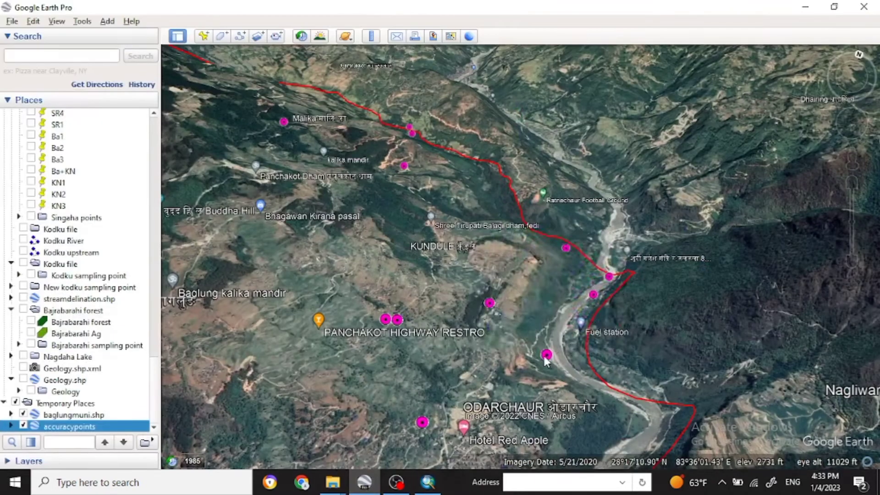
click(519, 367)
click(555, 364)
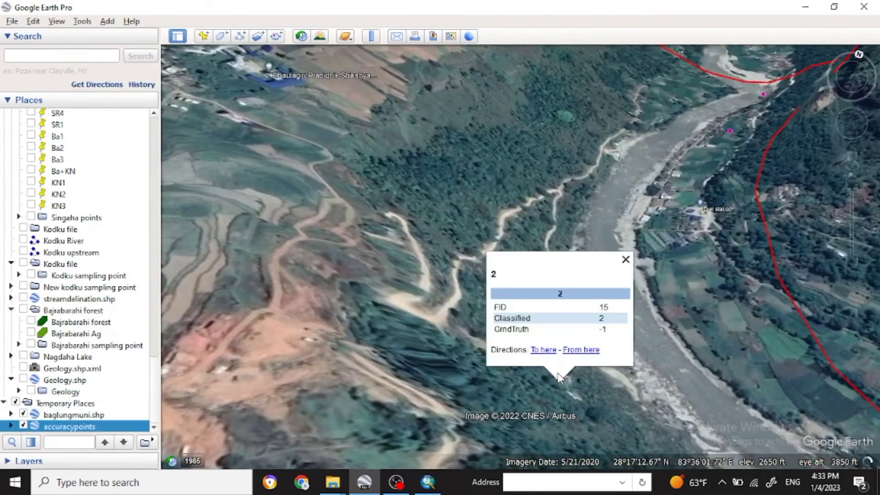
scroll(559, 394, up, 3)
click(534, 370)
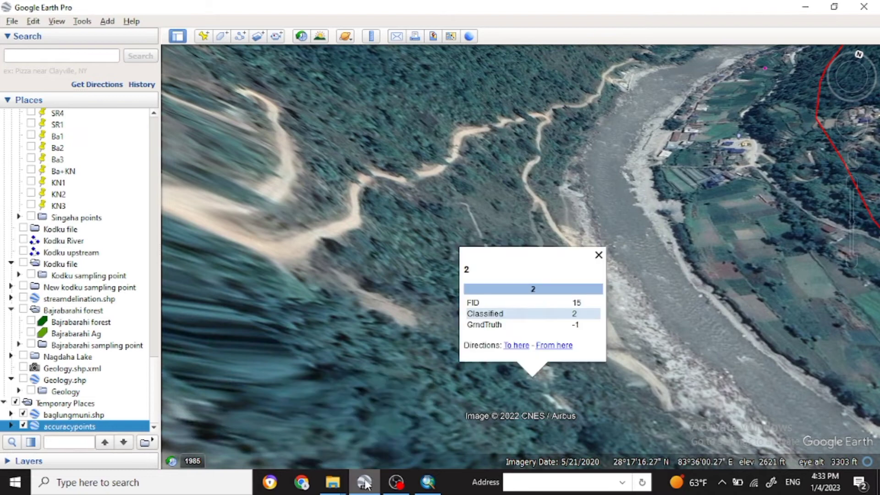
click(428, 482)
click(362, 295)
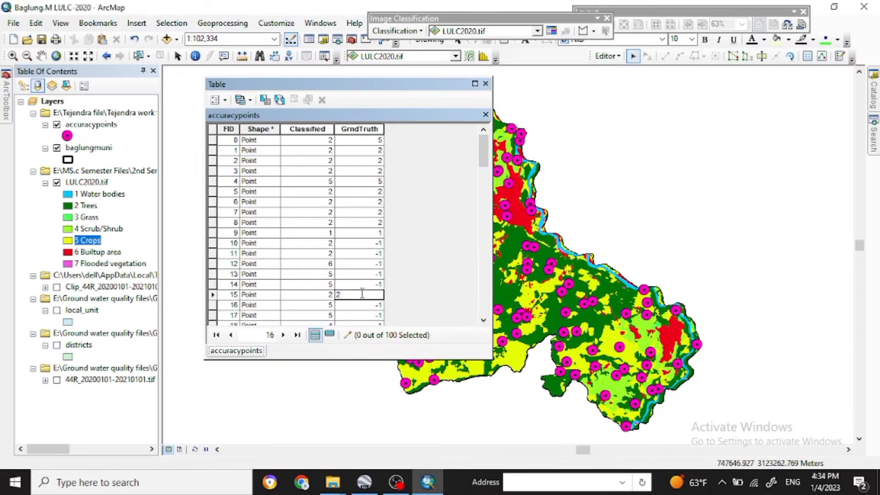
text(2)
key(Return)
Correct row 15's GrndTruth to 4, the Scrub/Shrub class
click(92, 231)
click(362, 294)
text(4)
key(Return)
click(361, 233)
scroll(373, 275, down, 20)
scroll(355, 222, up, 20)
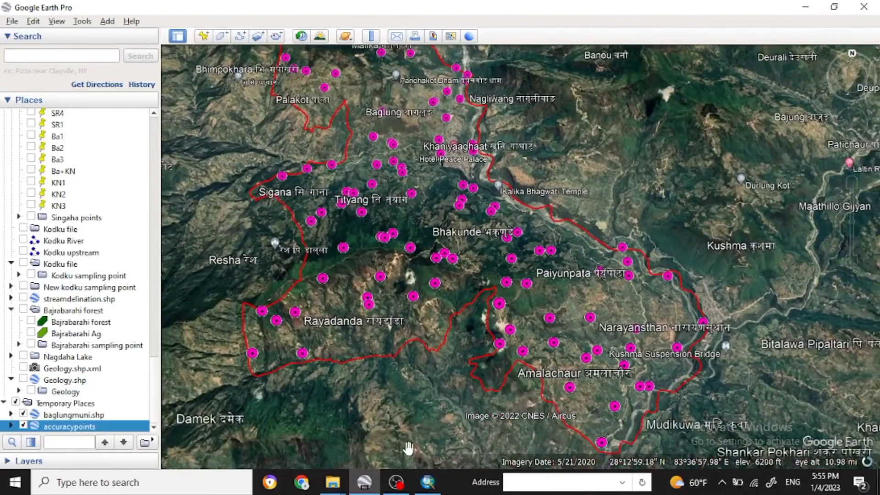
Save the GrndTruth edits from the Editor menu and stop the accuracypoints edit session
click(428, 482)
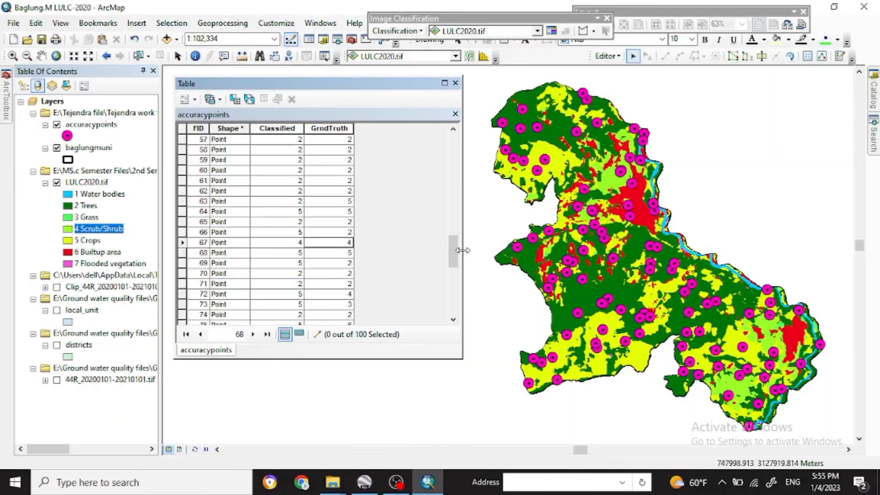
scroll(339, 197, up, 19)
scroll(339, 197, down, 20)
scroll(337, 201, up, 20)
click(329, 129)
click(618, 57)
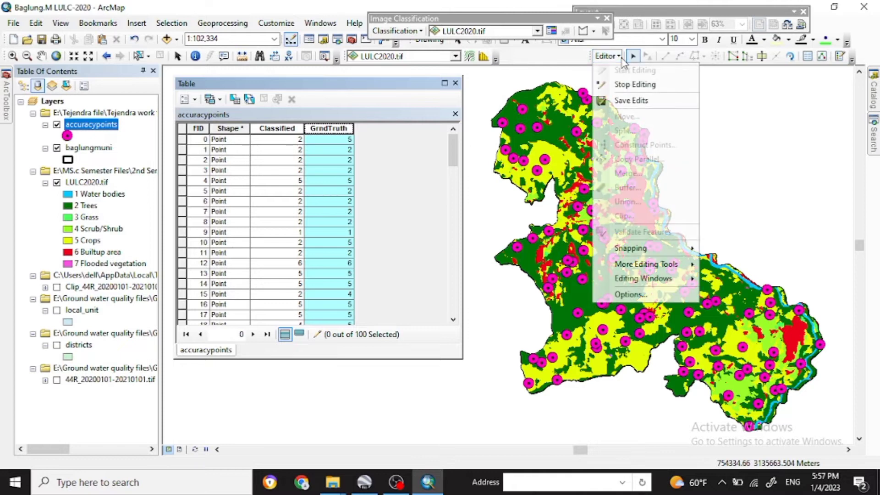
click(628, 100)
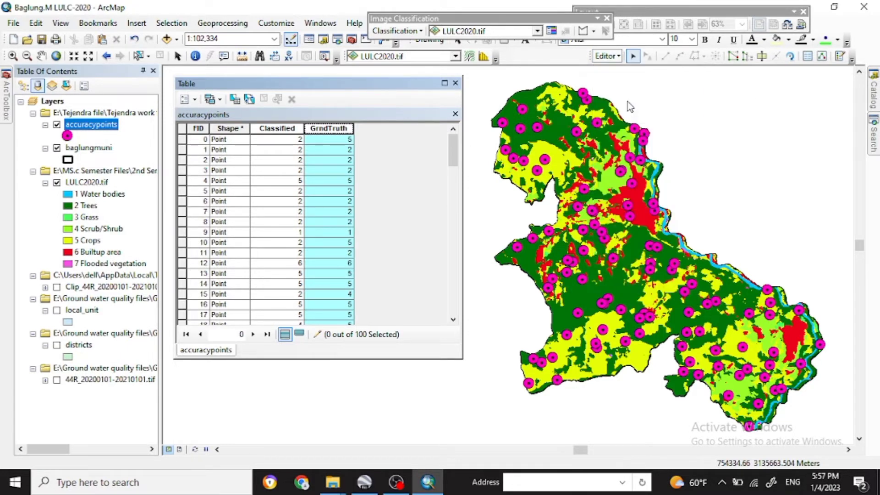
click(618, 57)
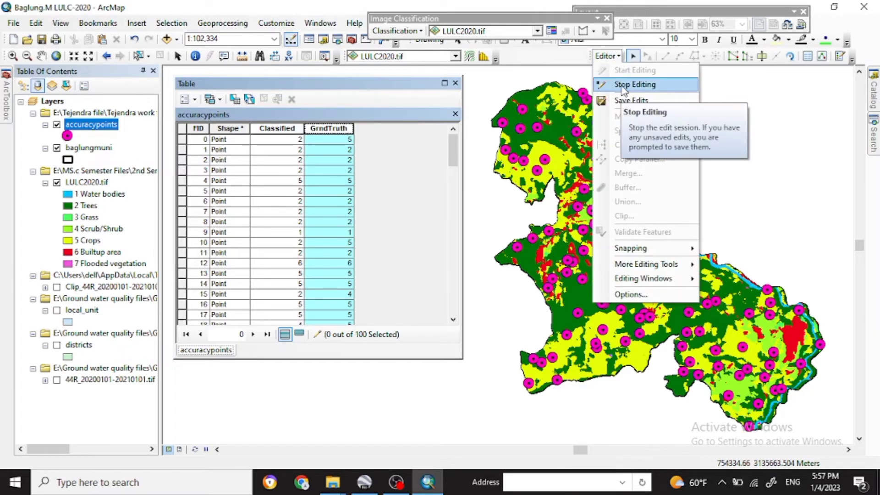
click(635, 85)
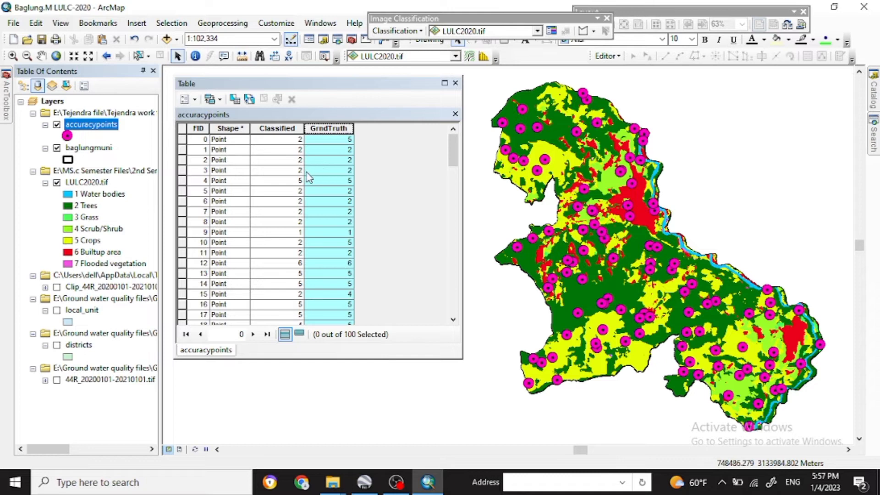
scroll(311, 176, down, 20)
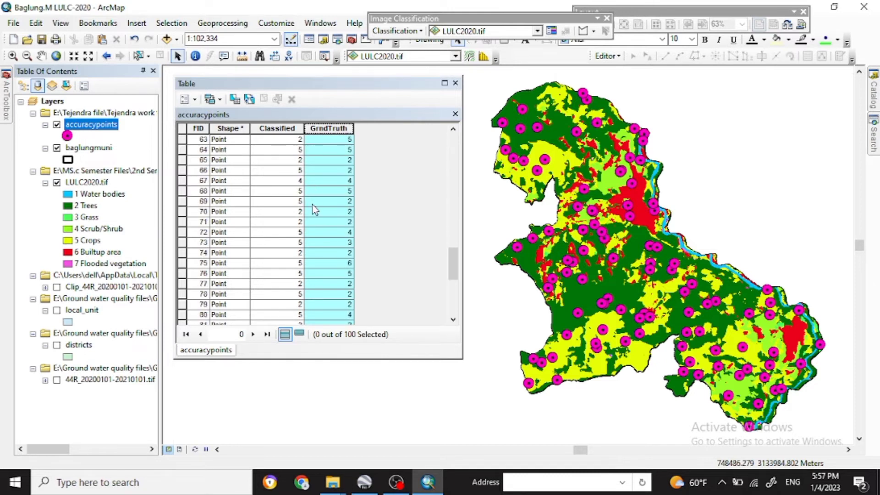
scroll(314, 210, up, 20)
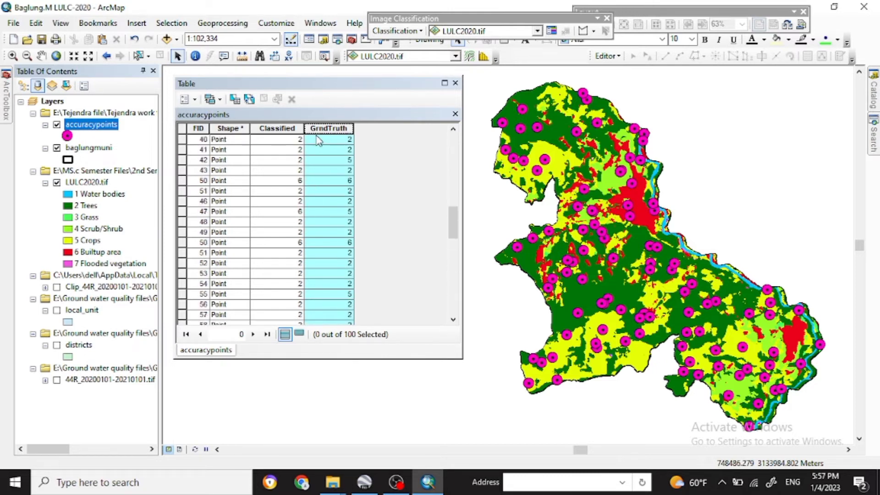
click(621, 58)
click(619, 57)
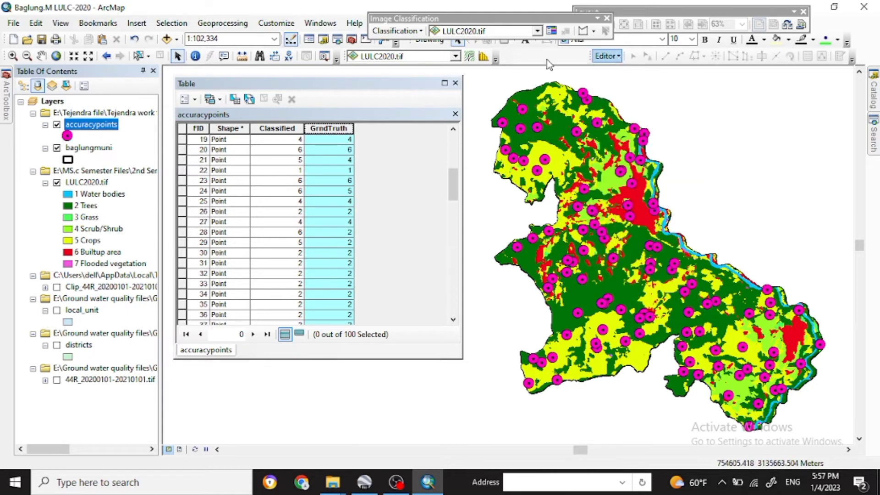
click(456, 84)
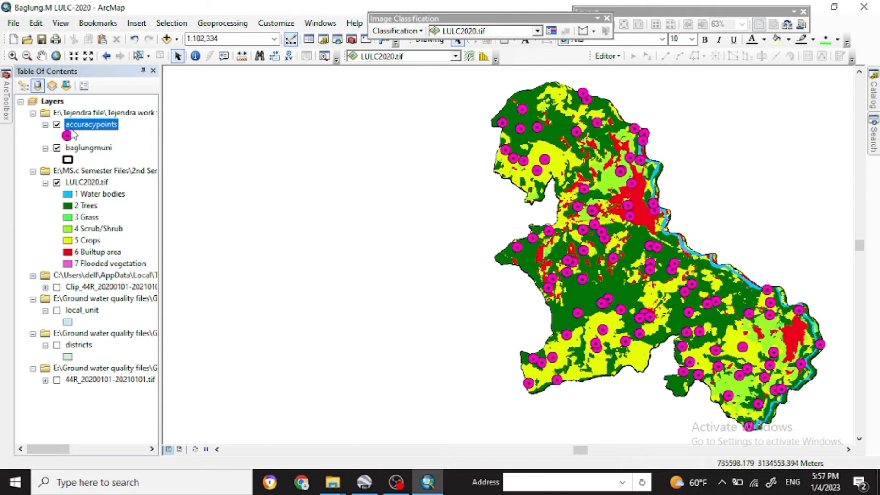
right_click(88, 125)
click(134, 131)
scroll(319, 214, down, 15)
scroll(319, 214, up, 18)
Close the accuracypoints attribute table and launch Compute Confusion Matrix with accuracypoints as the input
click(455, 83)
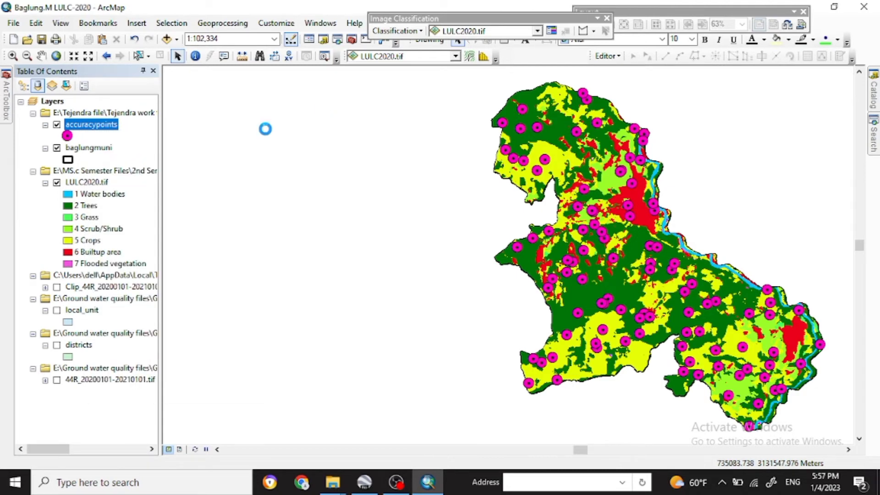
click(6, 99)
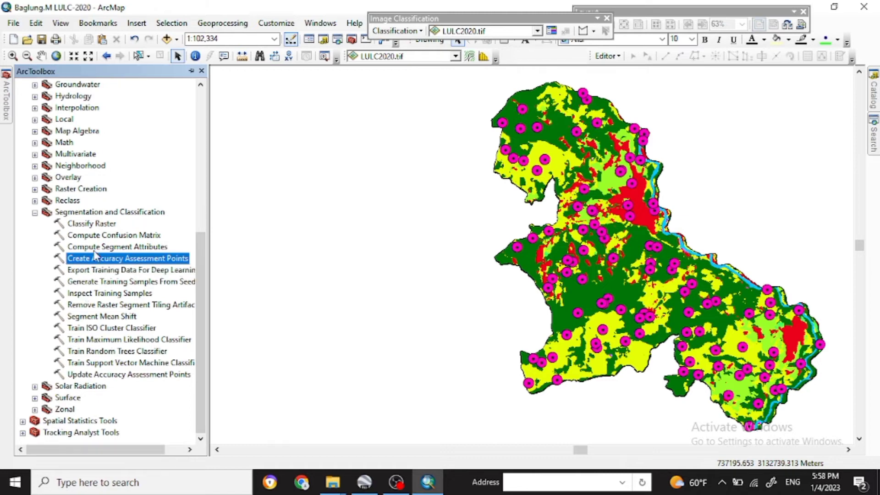
click(104, 236)
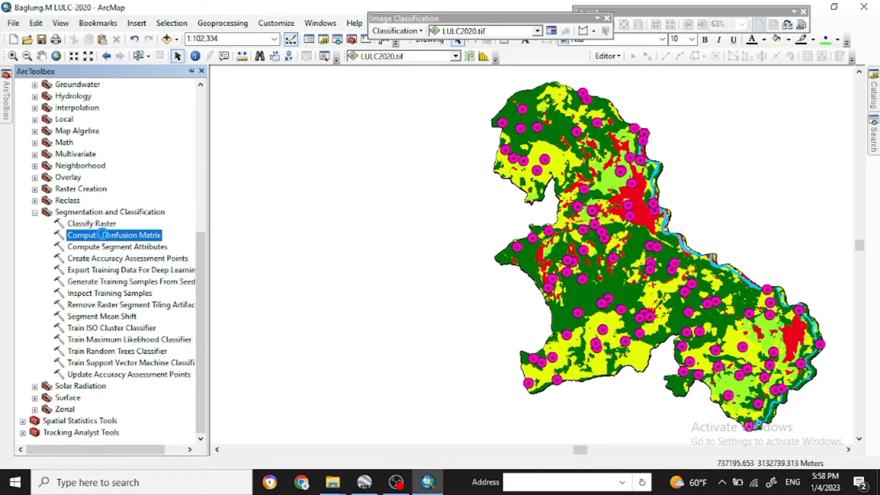
double_click(105, 236)
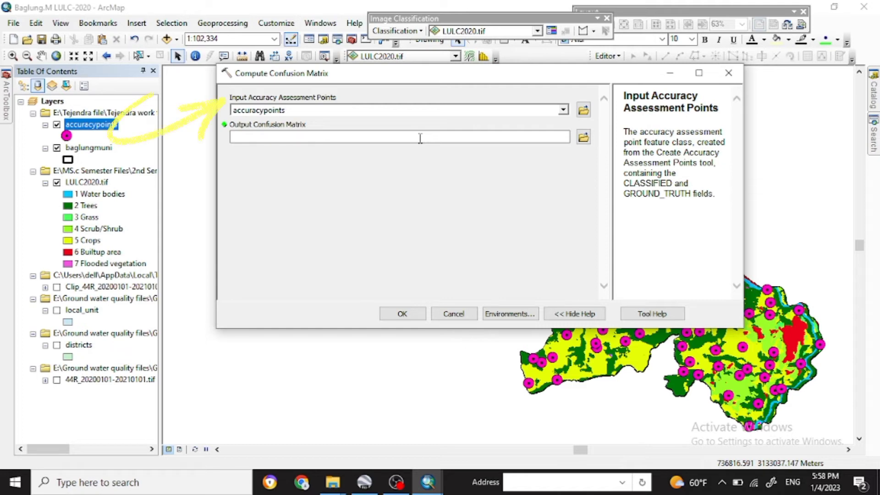
Save the output confusion matrix as LULCaccuracytest.dbf and run the tool
click(583, 137)
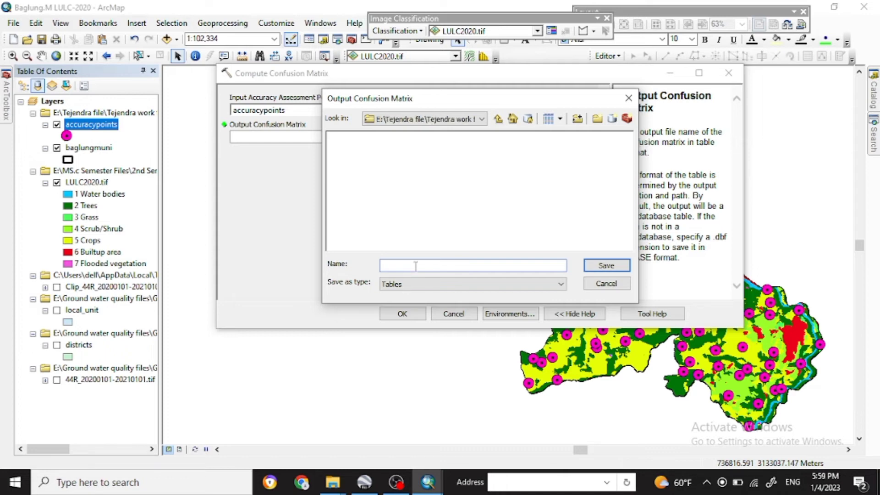
text(LULCaccuracytest.tif)
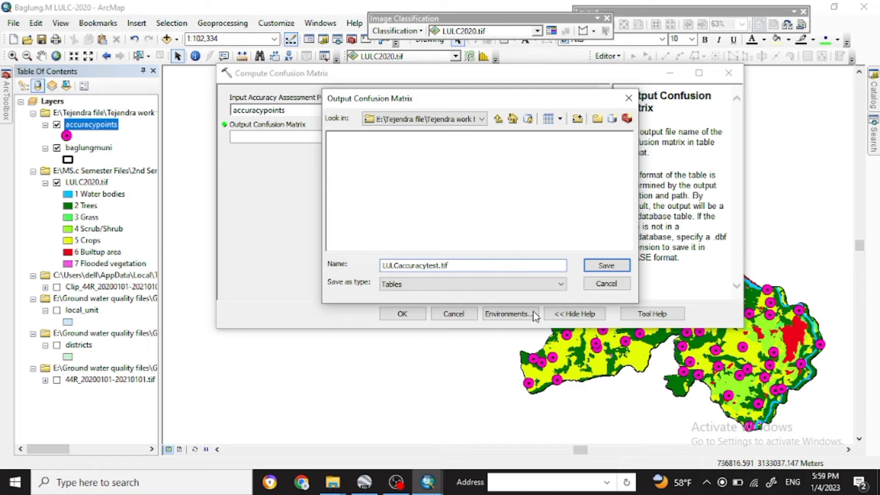
click(606, 265)
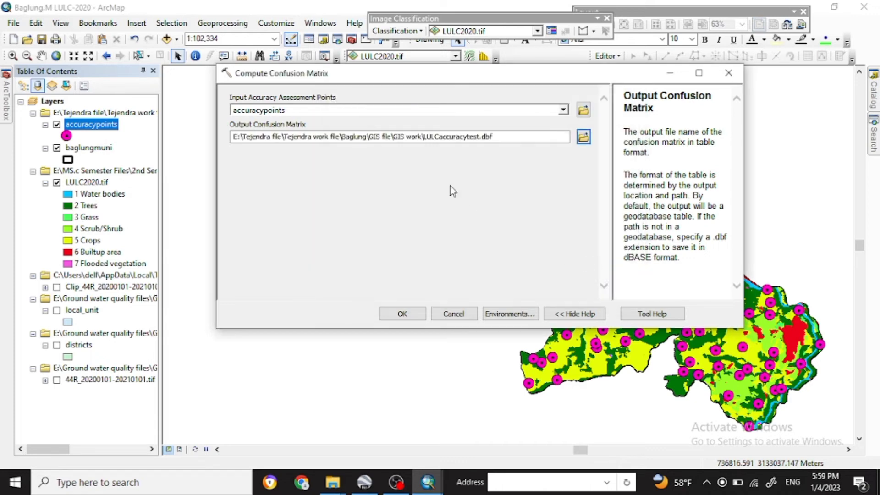
click(405, 315)
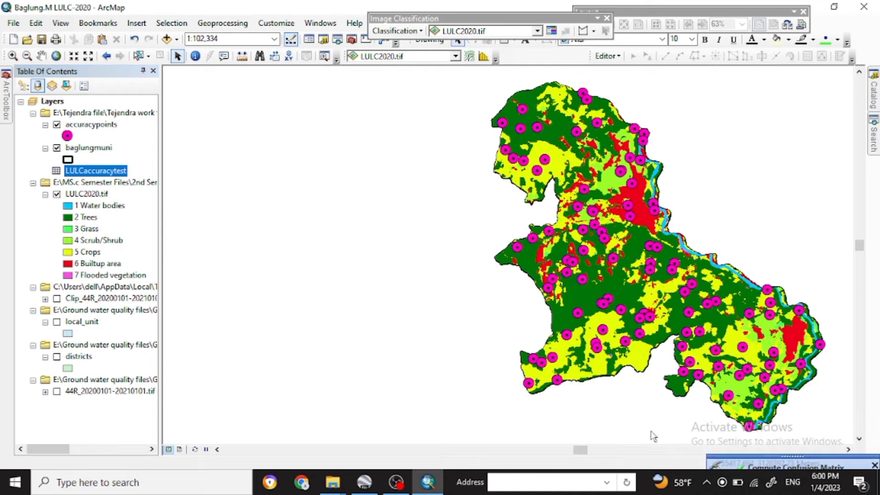
Open the LULCaccuracytest table and scroll across to the P_Accuracy, U_Accuracy and Kappa (0.587302) columns
scroll(653, 426, right, 2)
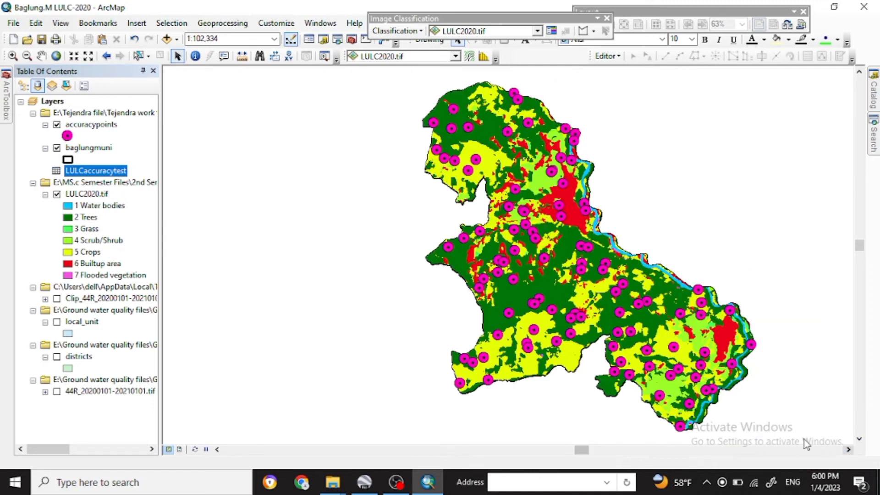
right_click(110, 174)
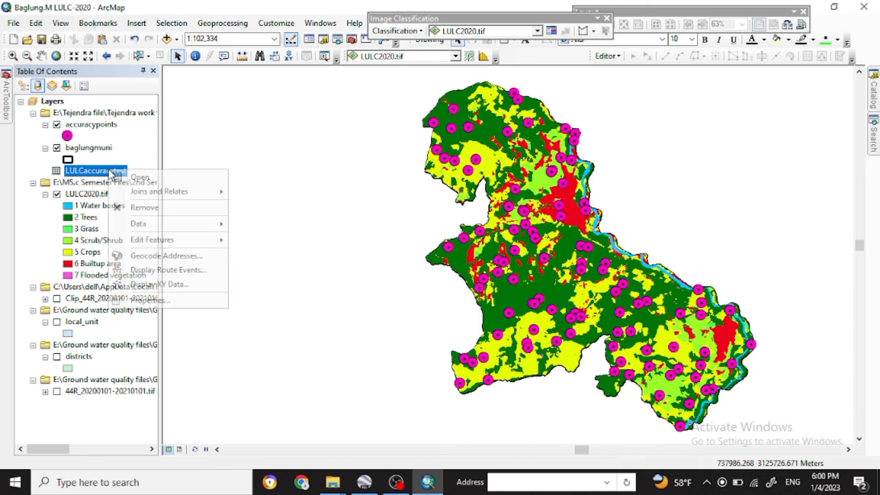
click(140, 178)
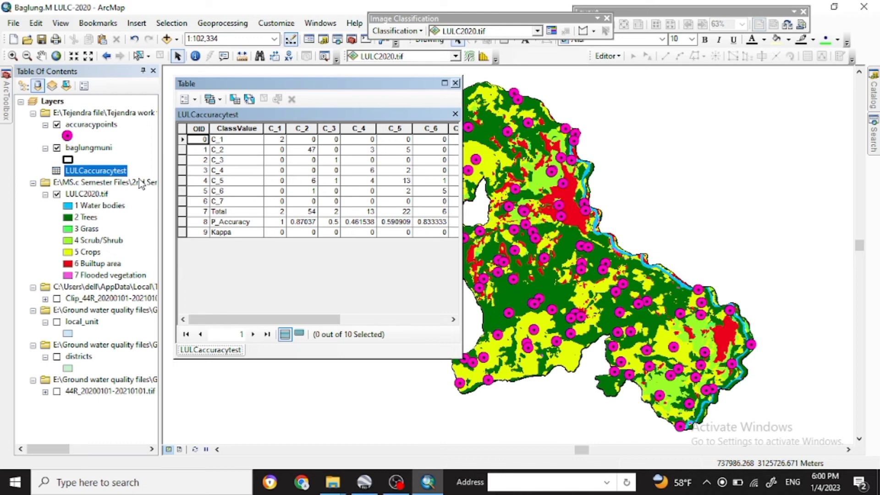
drag(256, 321, 379, 322)
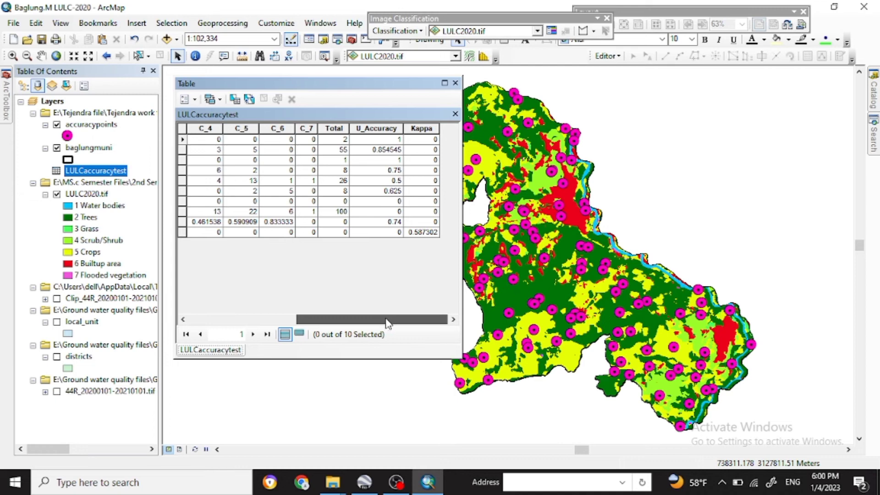
drag(386, 323, 246, 323)
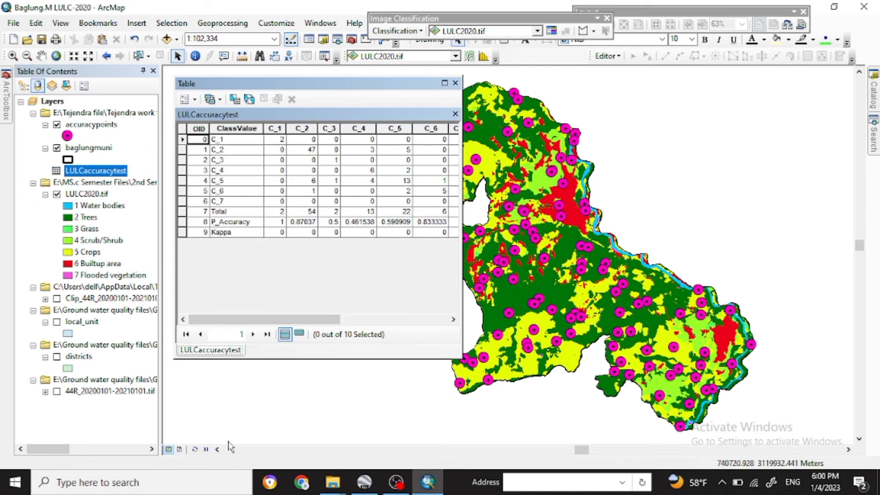
click(216, 450)
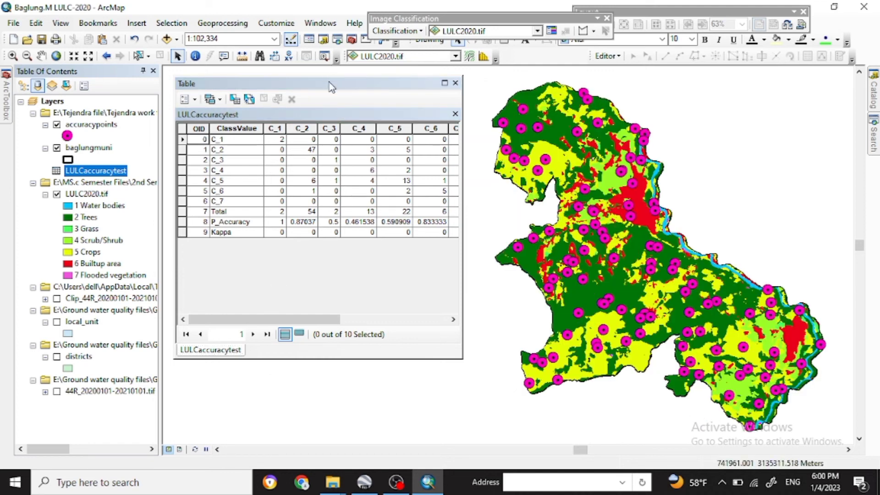
Move and shrink the table window, then scroll right to the U_Accuracy and Kappa columns
drag(332, 86, 329, 128)
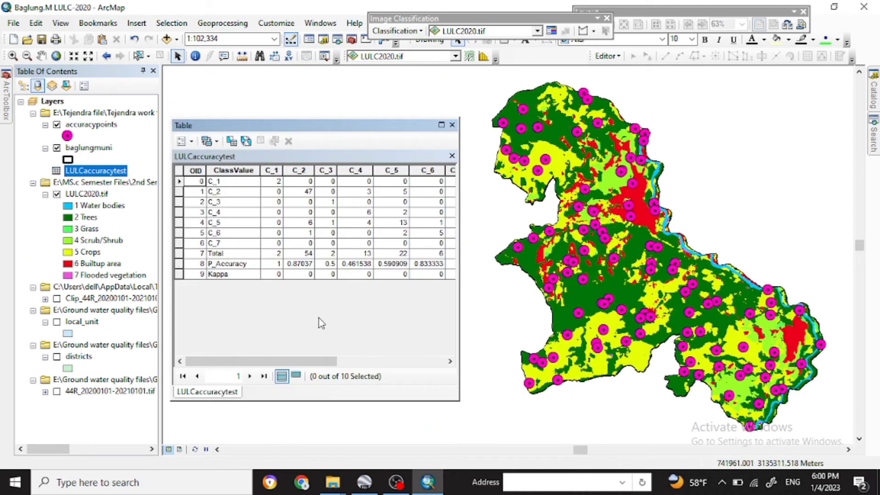
click(314, 398)
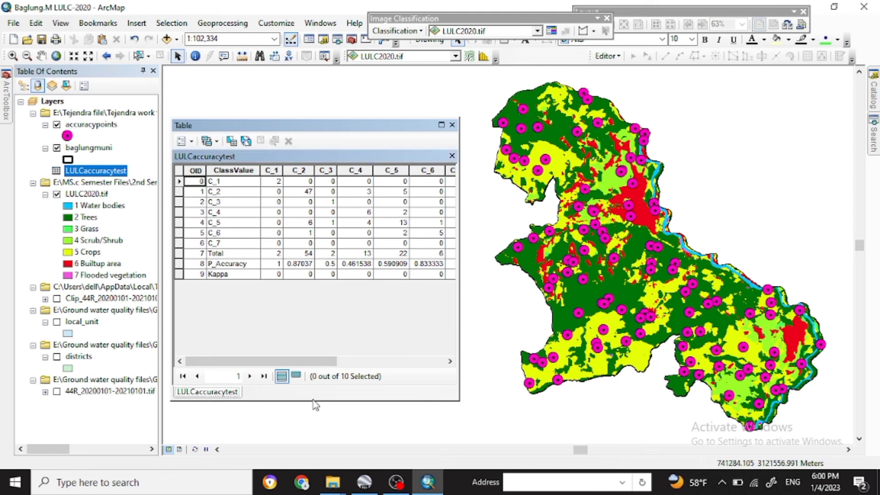
drag(312, 399, 313, 326)
click(449, 287)
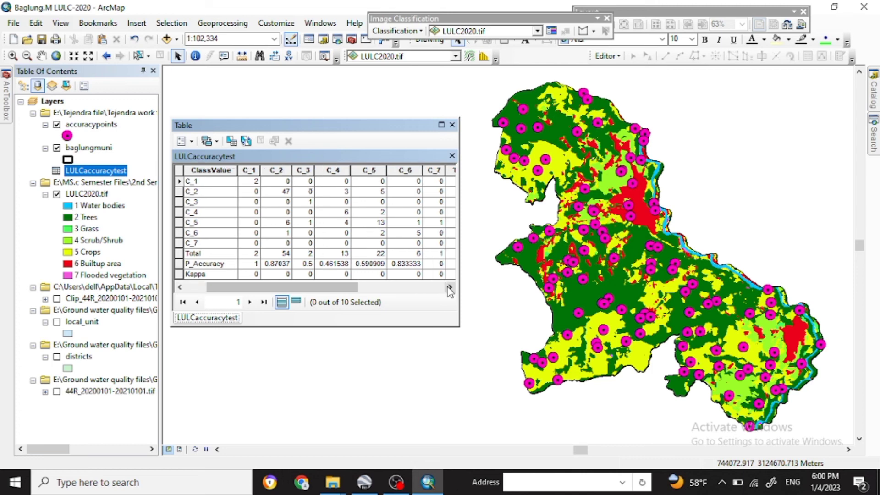
click(450, 288)
click(449, 287)
click(450, 287)
click(450, 287)
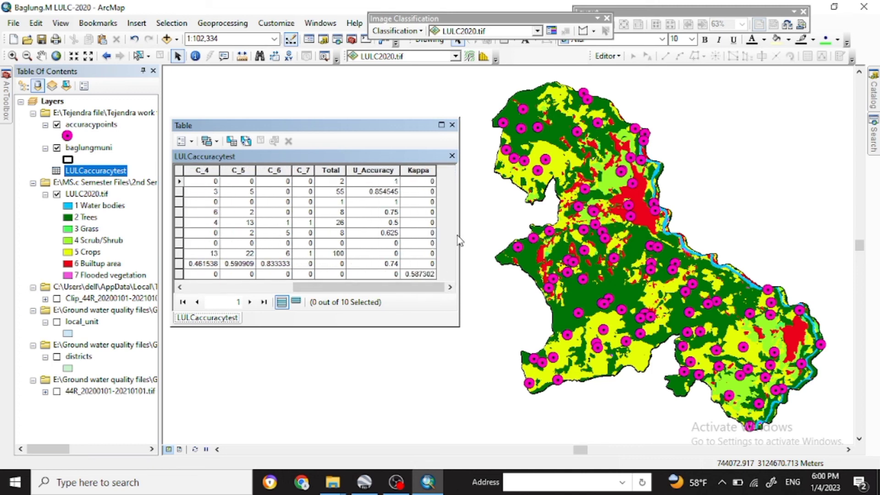
Widen and lower the table window, check the 0.75 and 0.625 user accuracies, and scroll back left
drag(460, 245, 478, 246)
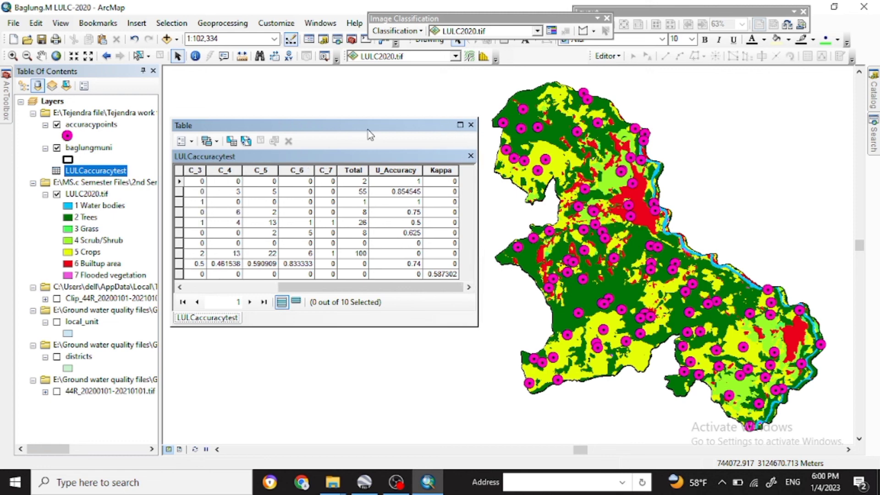
drag(365, 131, 377, 225)
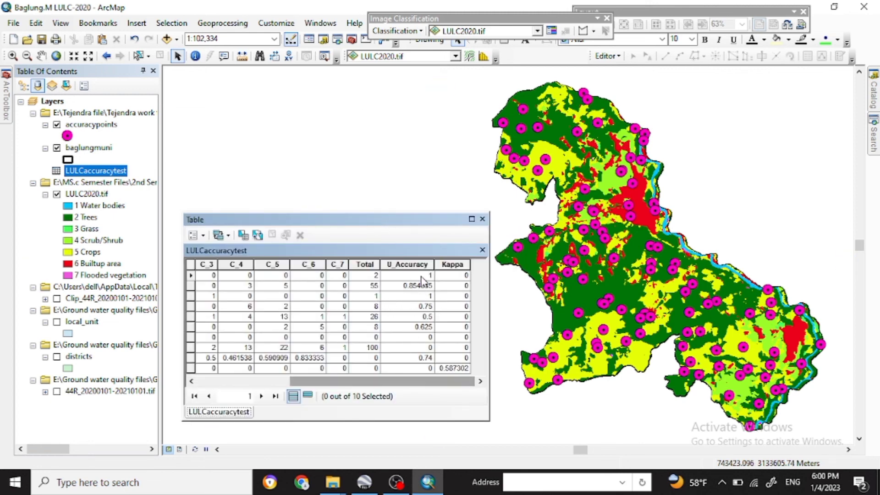
click(422, 306)
click(420, 326)
drag(330, 381, 236, 381)
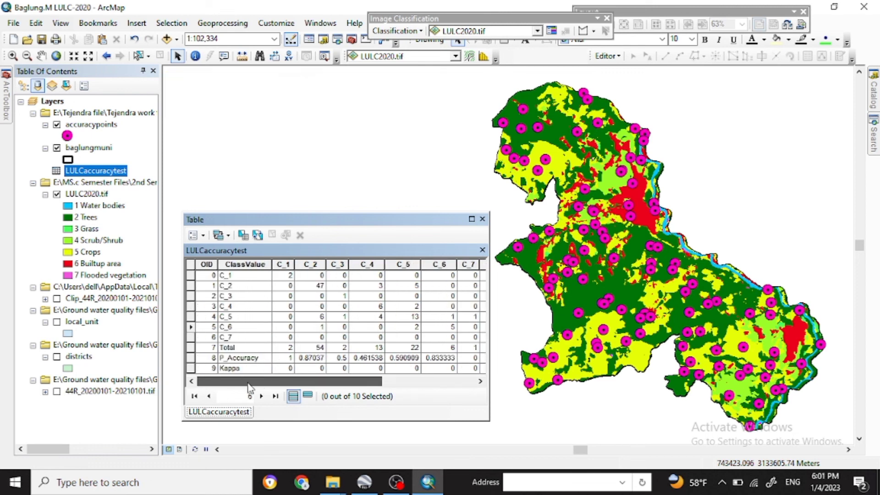